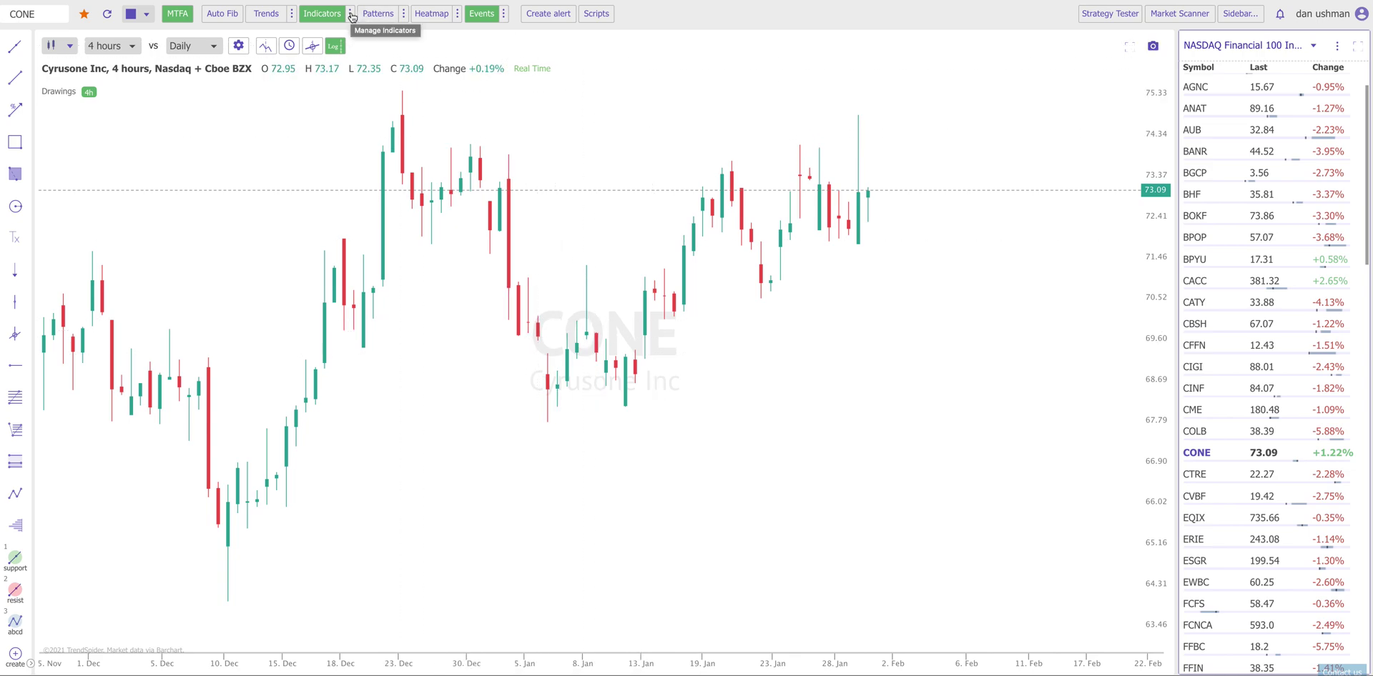
- Add a Compare indicator with Chart Type set to Raindrop beneath the CONE 4-hour chart
{"action": "left_click", "coordinate": [350, 16]}
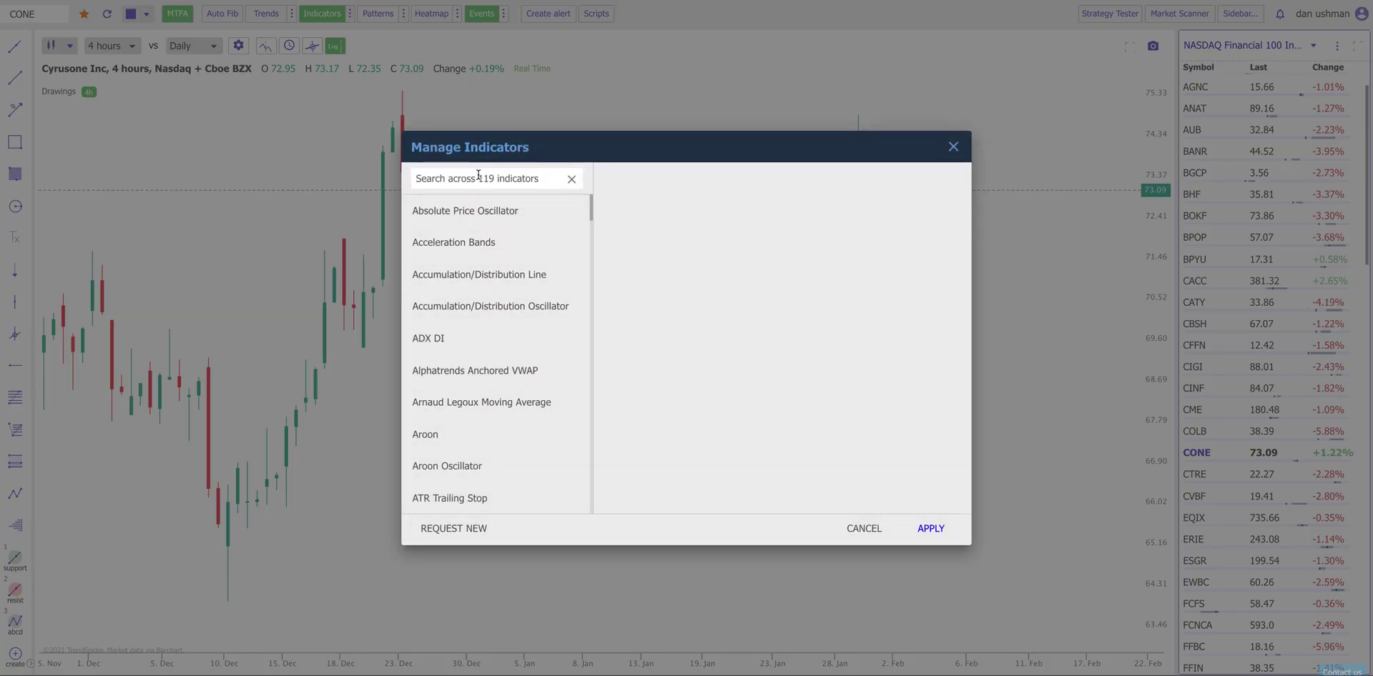
{"action": "type", "text": "comp"}
{"action": "left_click", "coordinate": [474, 208]}
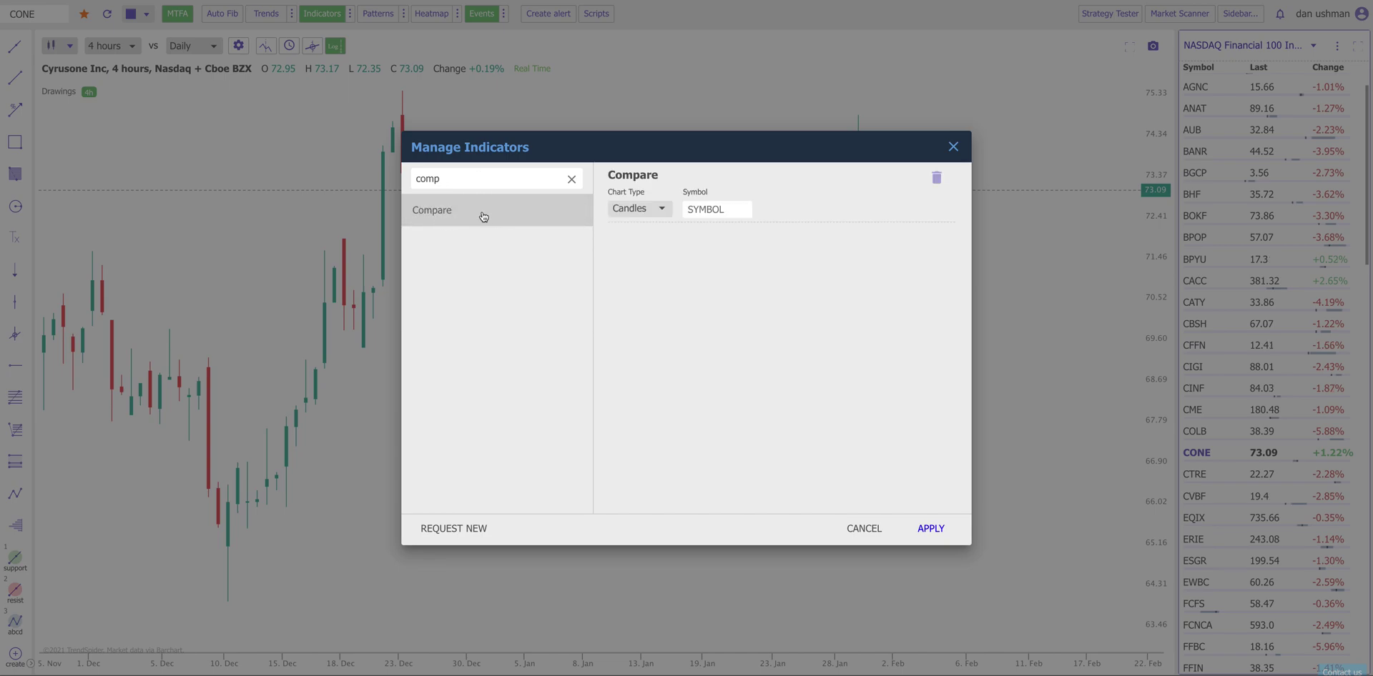
{"action": "left_click", "coordinate": [619, 212]}
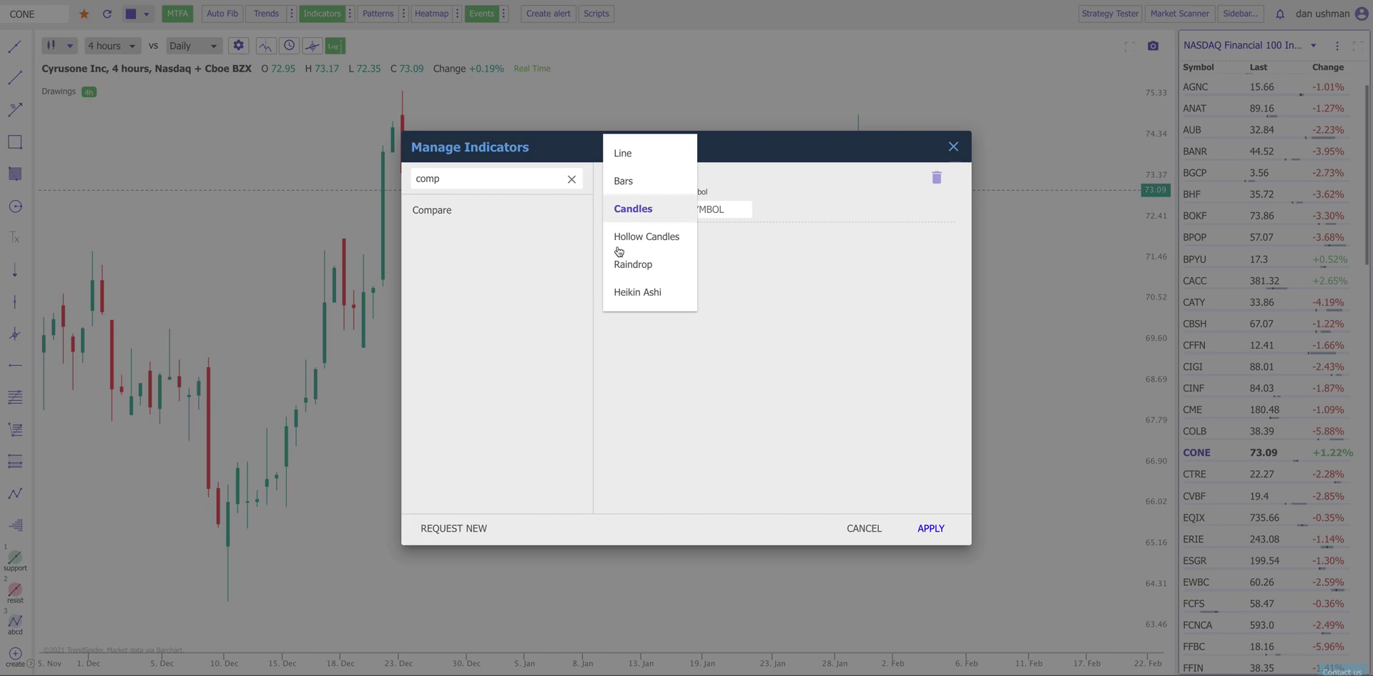
{"action": "left_click", "coordinate": [635, 266]}
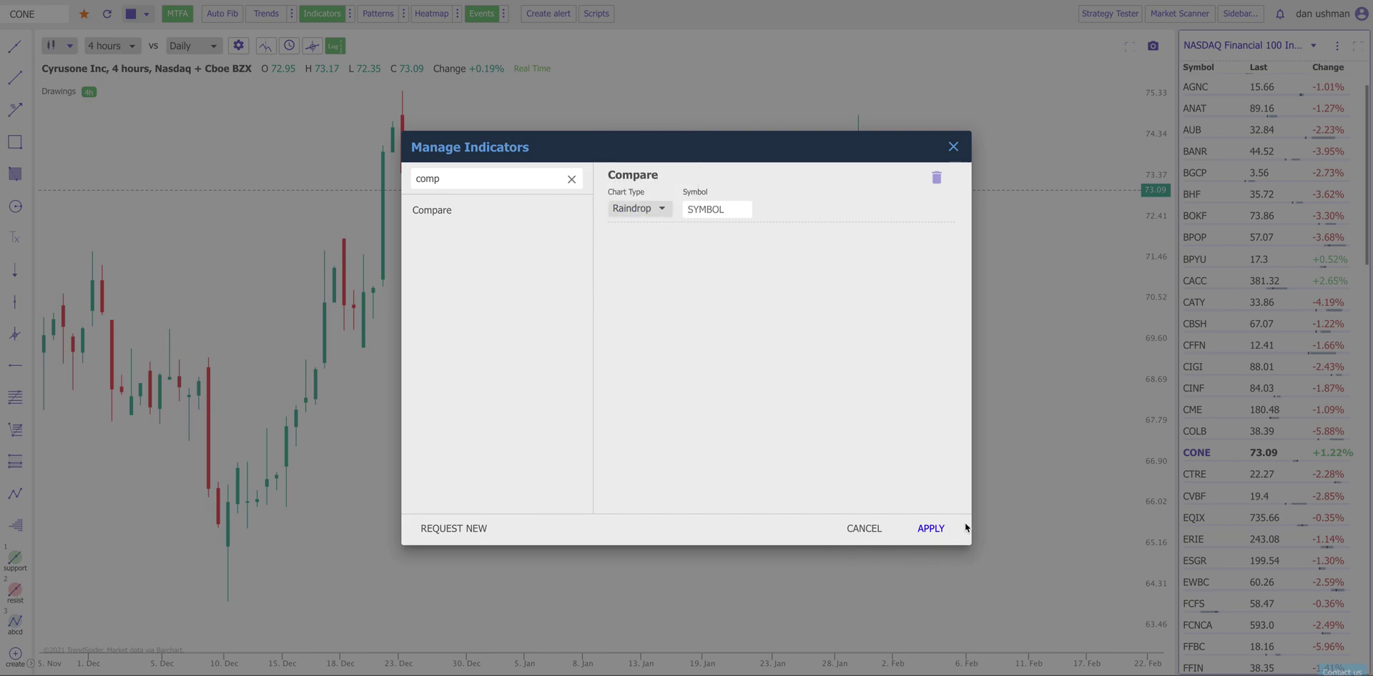
{"action": "left_click", "coordinate": [943, 530]}
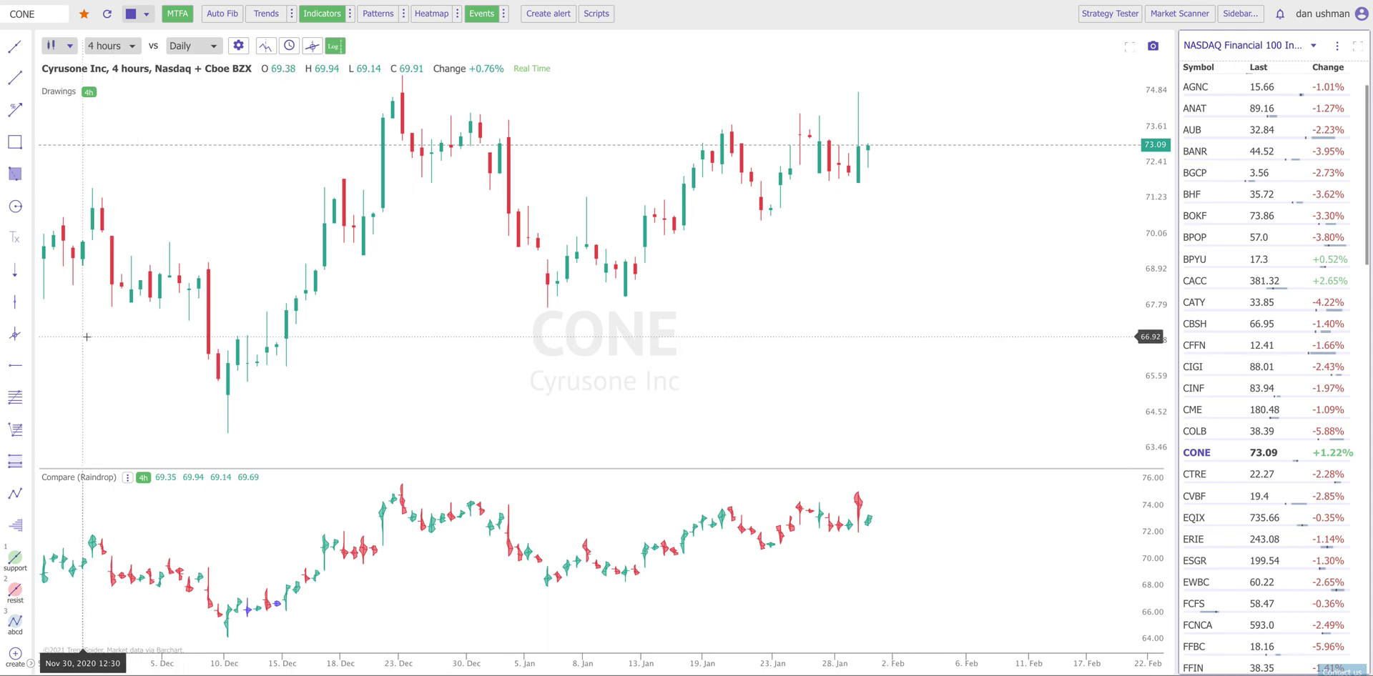
{"action": "key", "text": "v"}
{"action": "left_click", "coordinate": [248, 368]}
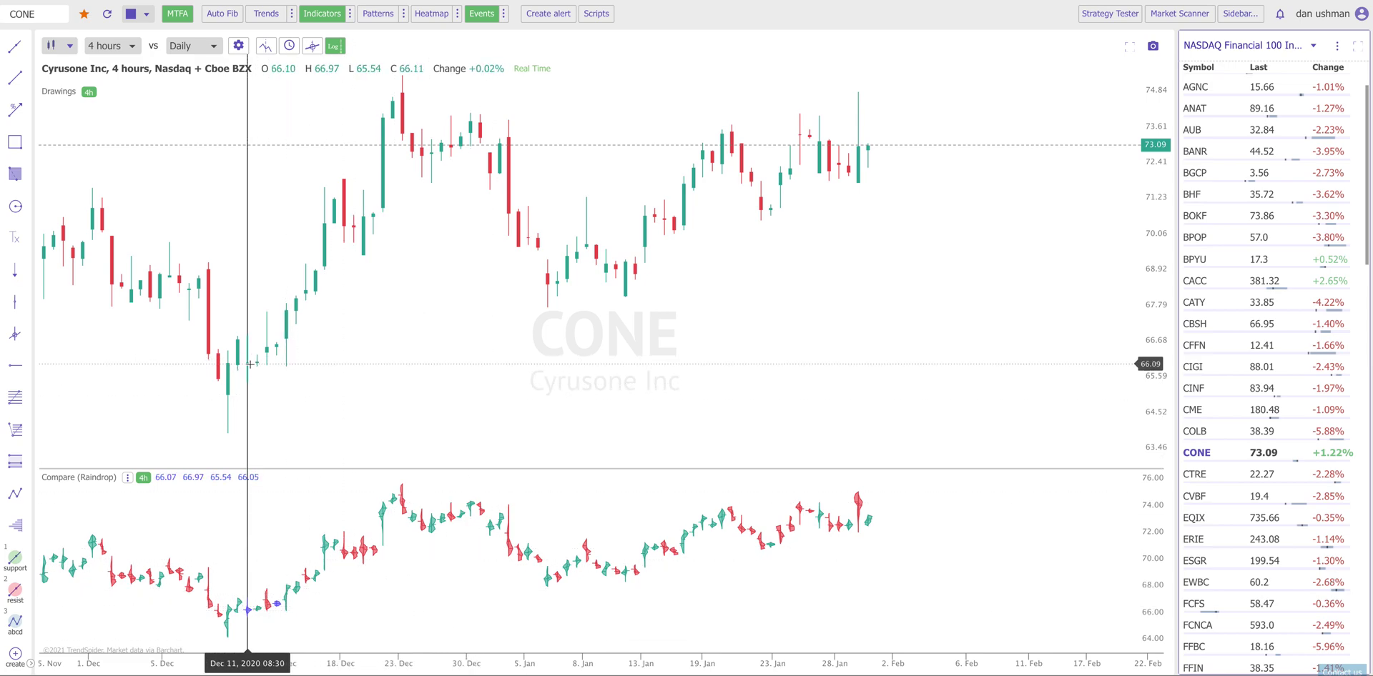
{"action": "left_click", "coordinate": [276, 444]}
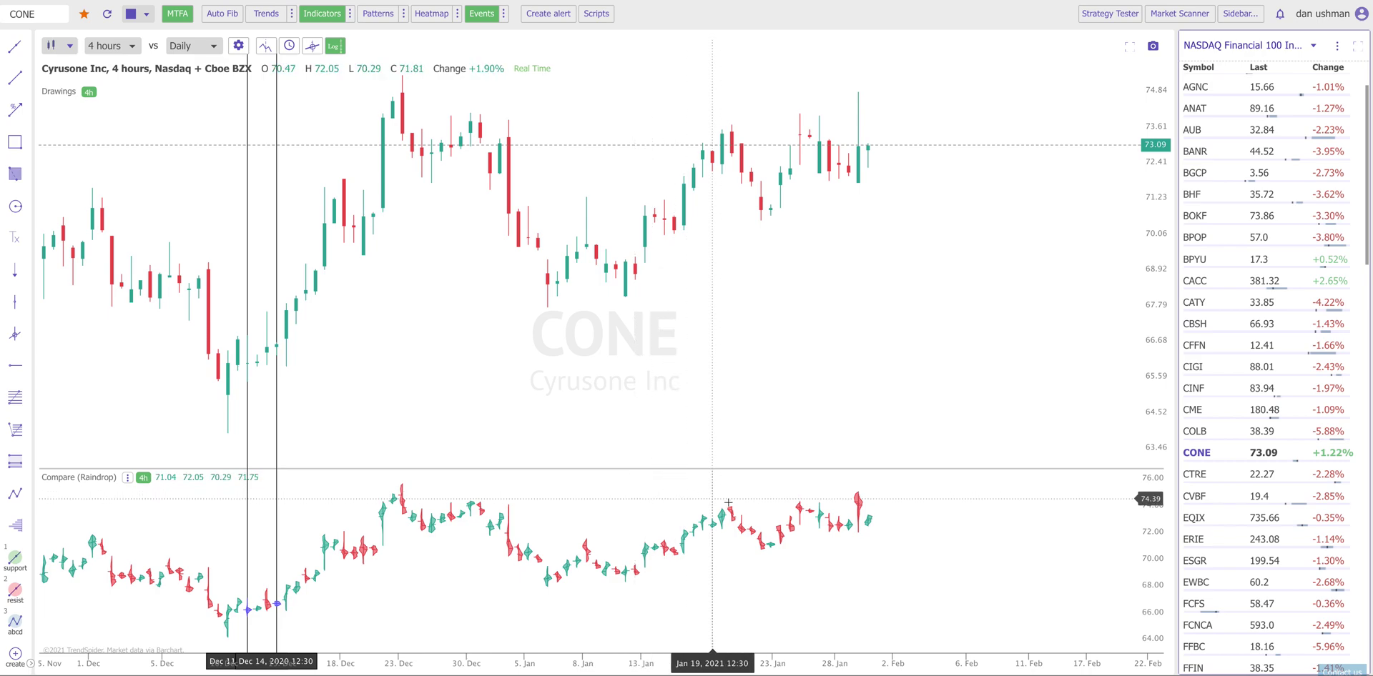
{"action": "key", "text": "alt+v"}
{"action": "left_click", "coordinate": [858, 517]}
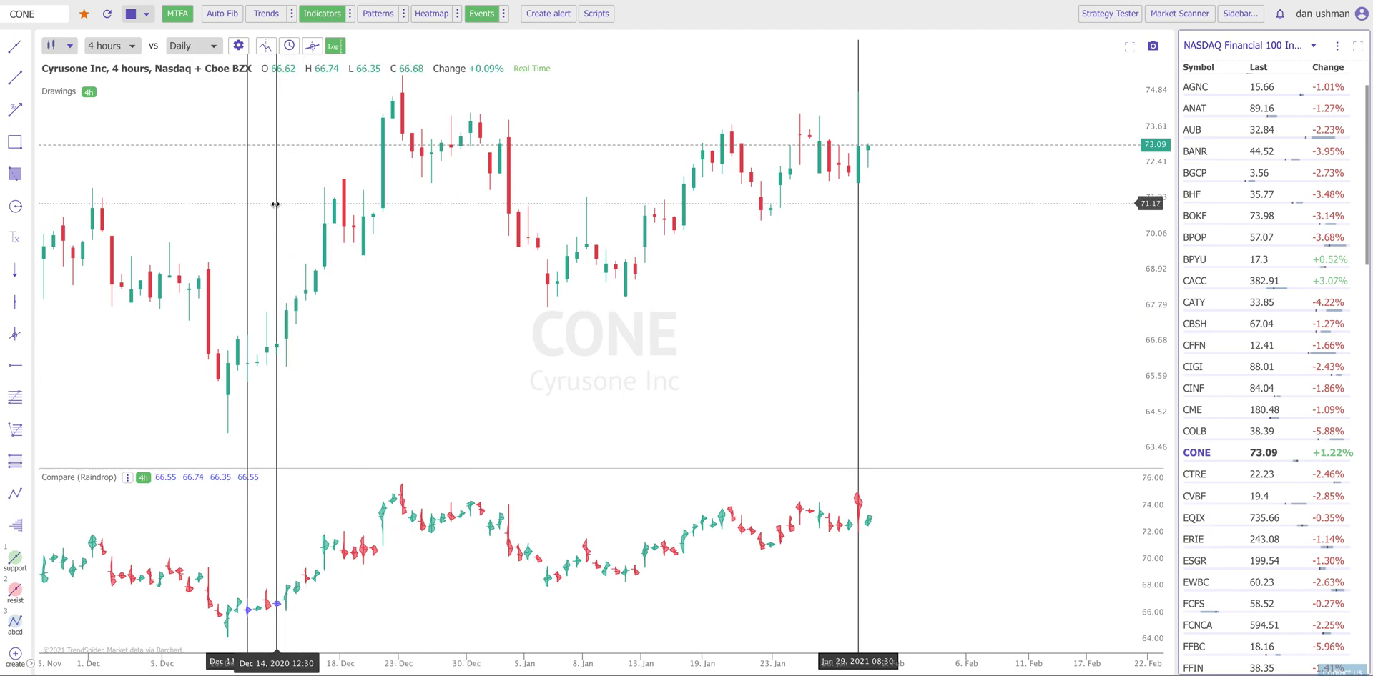
{"action": "left_click", "coordinate": [276, 265]}
{"action": "left_click", "coordinate": [316, 431]}
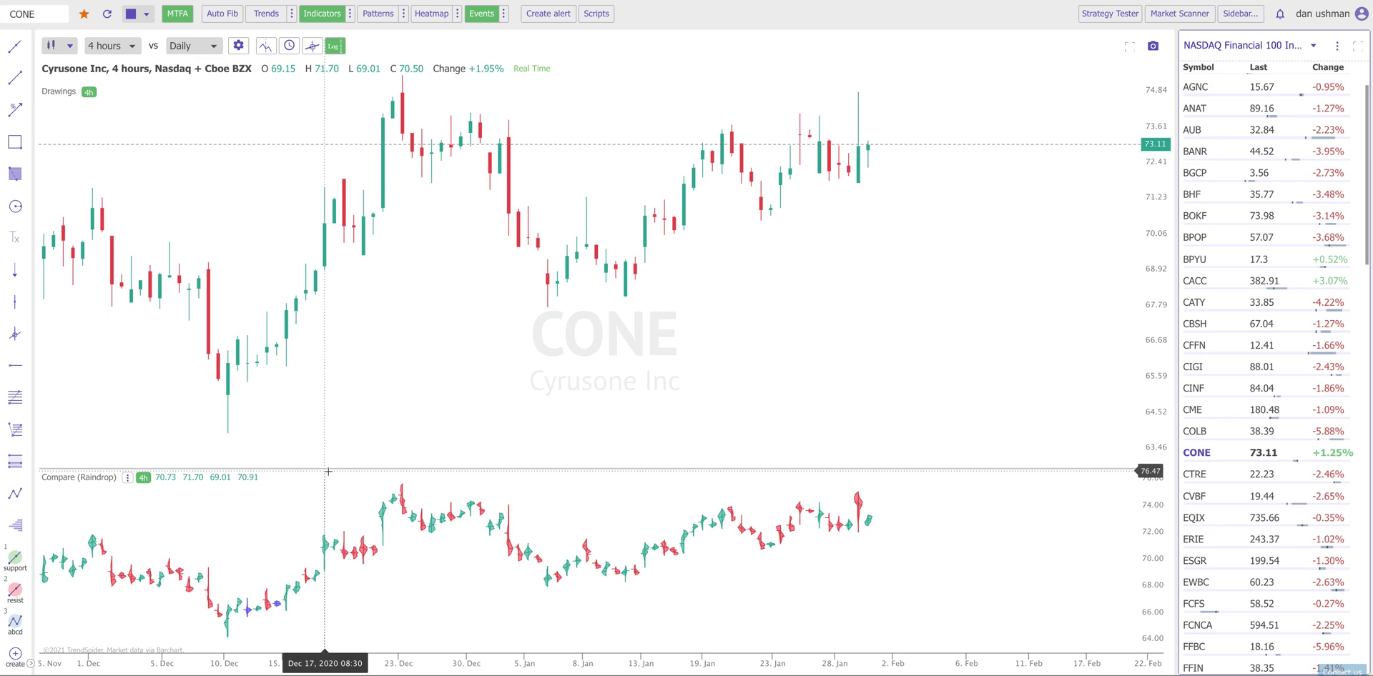
- Set the Compare pane to a Line chart type with SPY as the comparison symbol
{"action": "left_click", "coordinate": [128, 484]}
{"action": "left_click", "coordinate": [171, 520]}
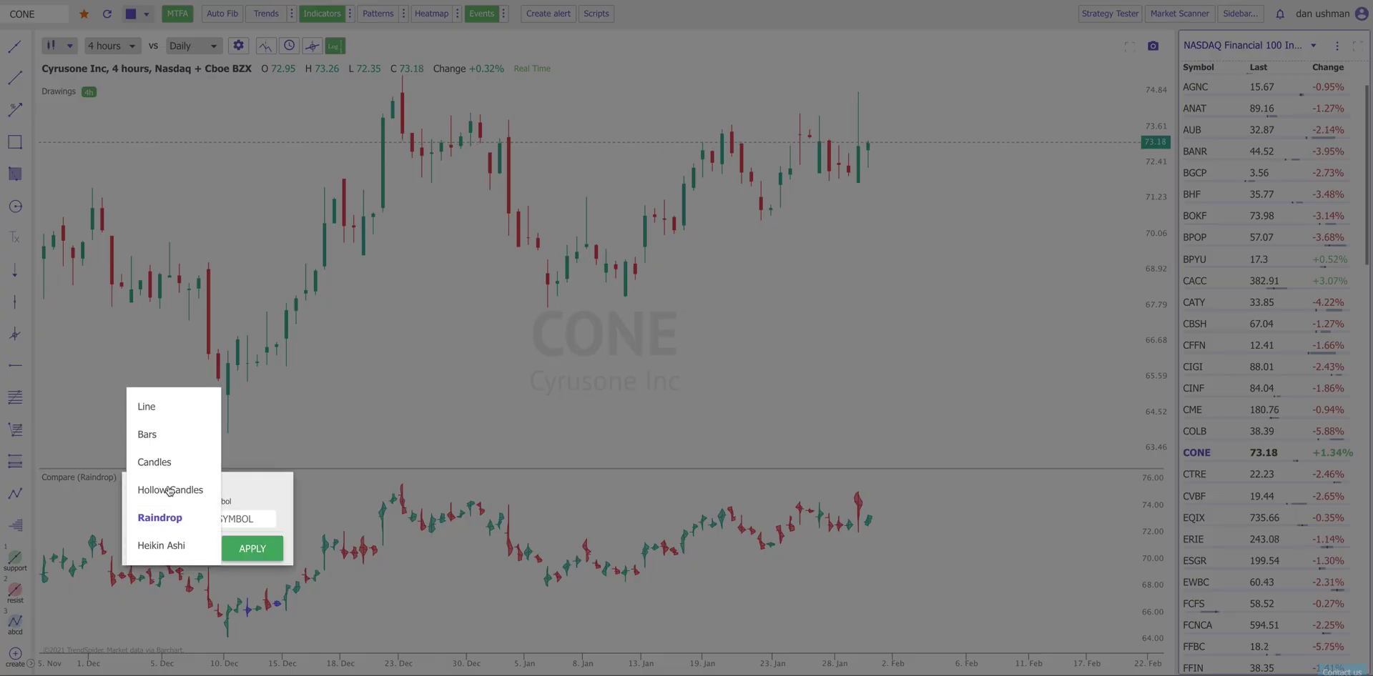
{"action": "left_click", "coordinate": [175, 408]}
{"action": "left_click", "coordinate": [313, 521]}
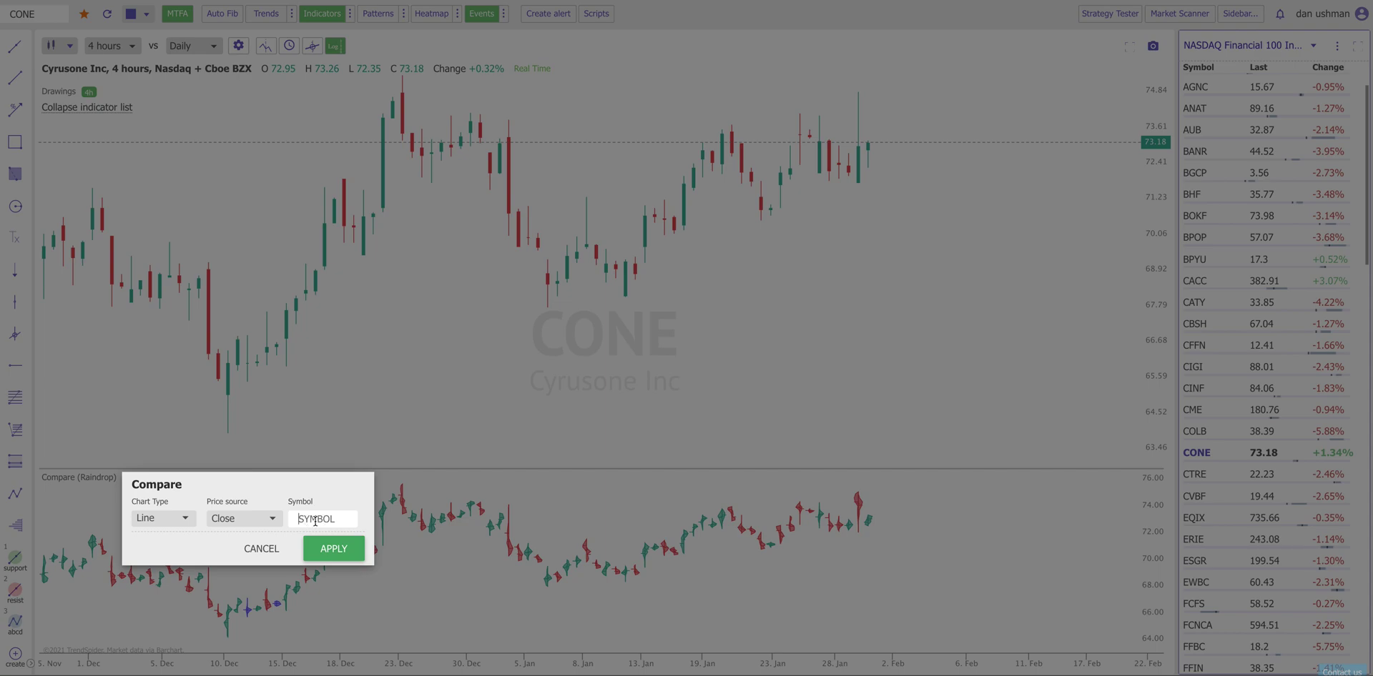
{"action": "type", "text": "SPY"}
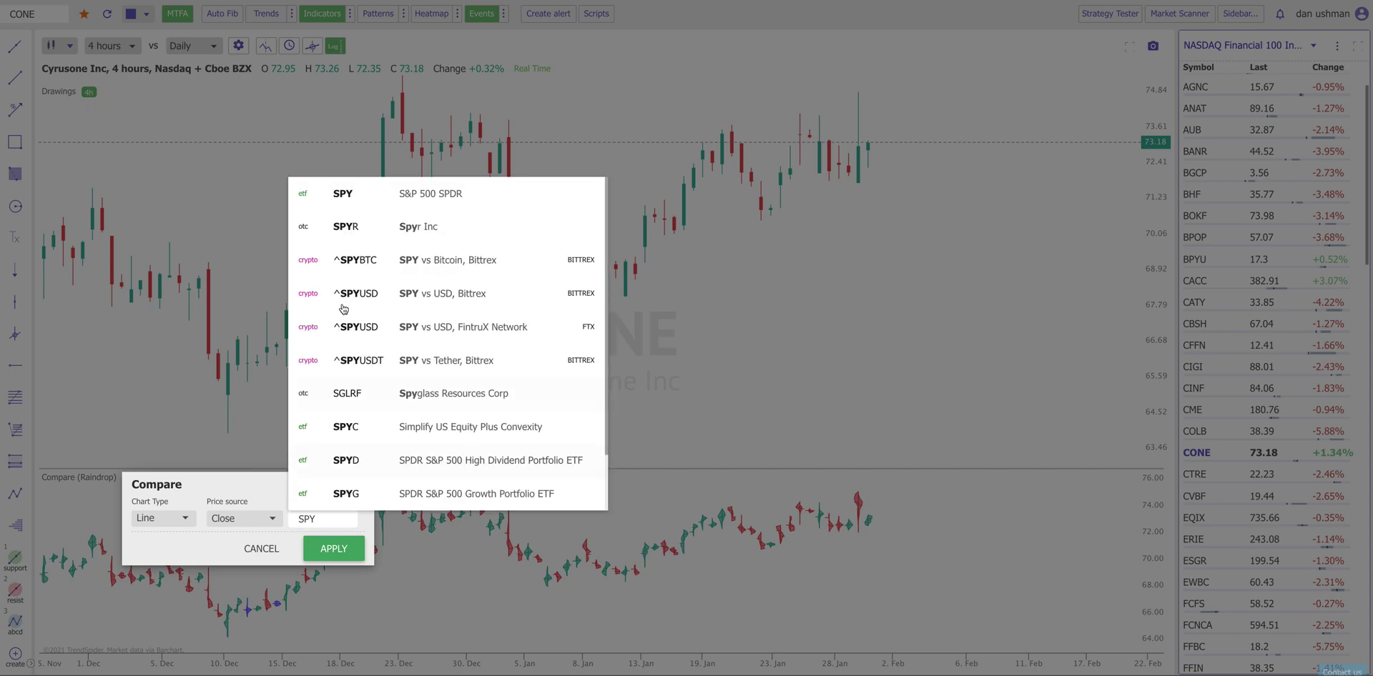
{"action": "left_click", "coordinate": [370, 205]}
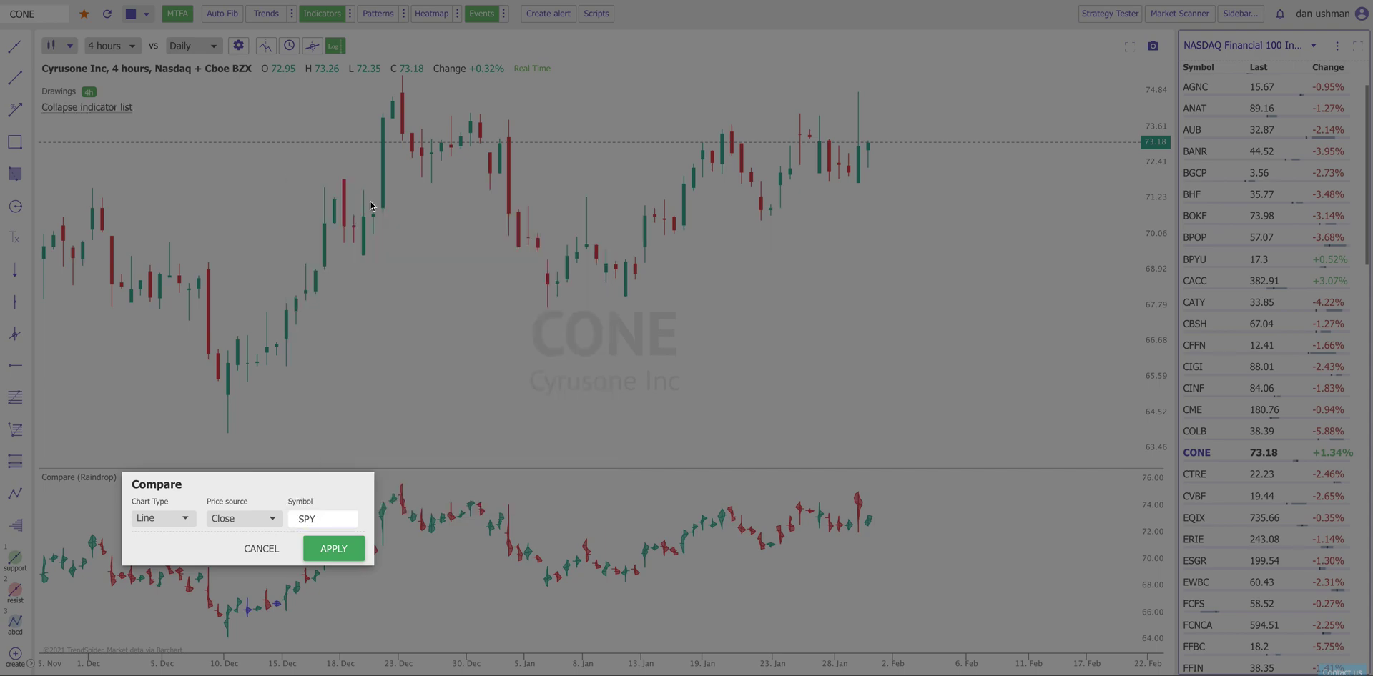
{"action": "left_click", "coordinate": [319, 557]}
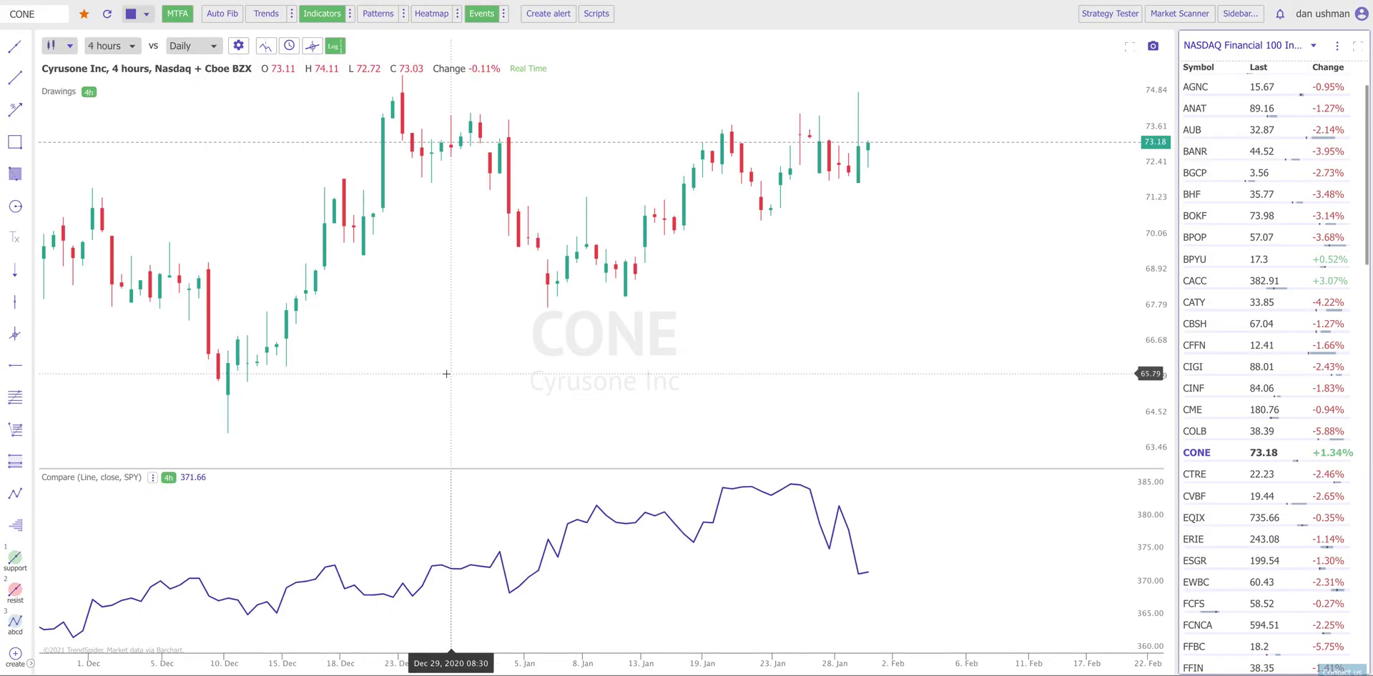
{"action": "scroll", "coordinate": [446, 374], "scroll_direction": "down", "scroll_amount": 3}
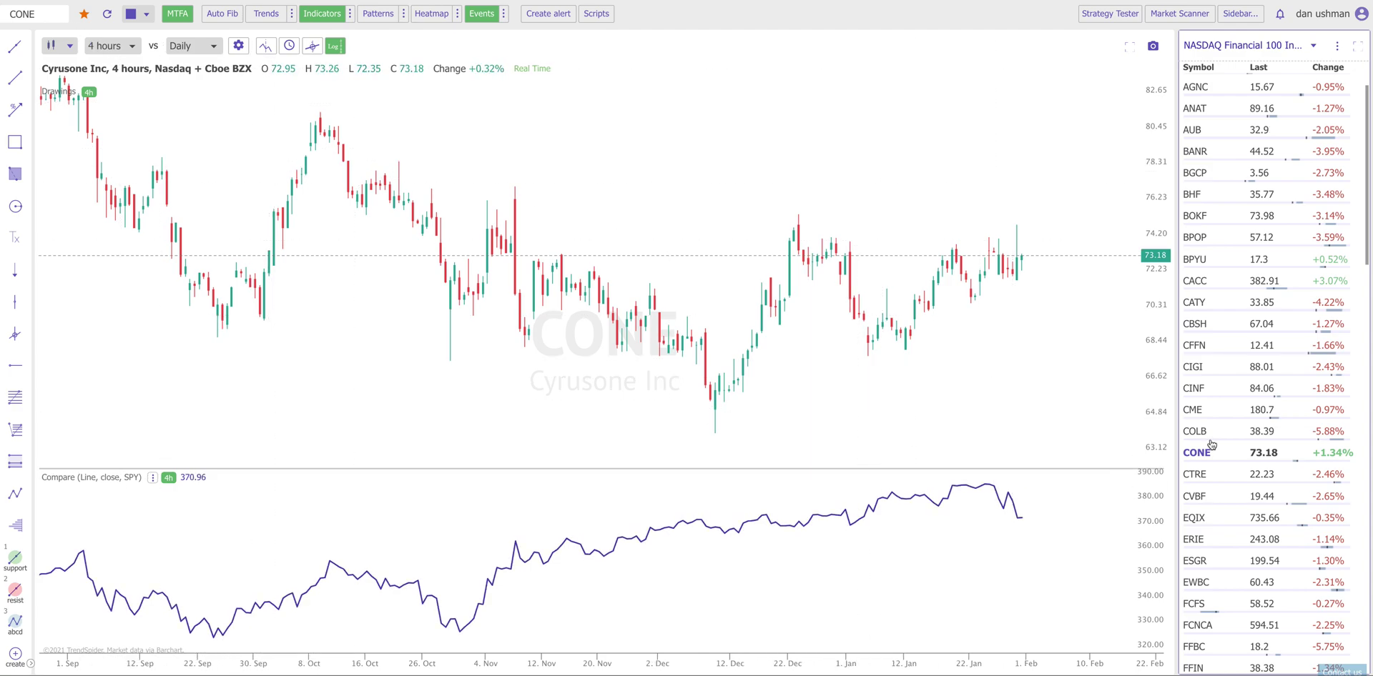
- Sort the NASDAQ Financial 100 watchlist by percentage change and load CACC into the chart
{"action": "scroll", "coordinate": [1230, 338], "scroll_direction": "down", "scroll_amount": 1}
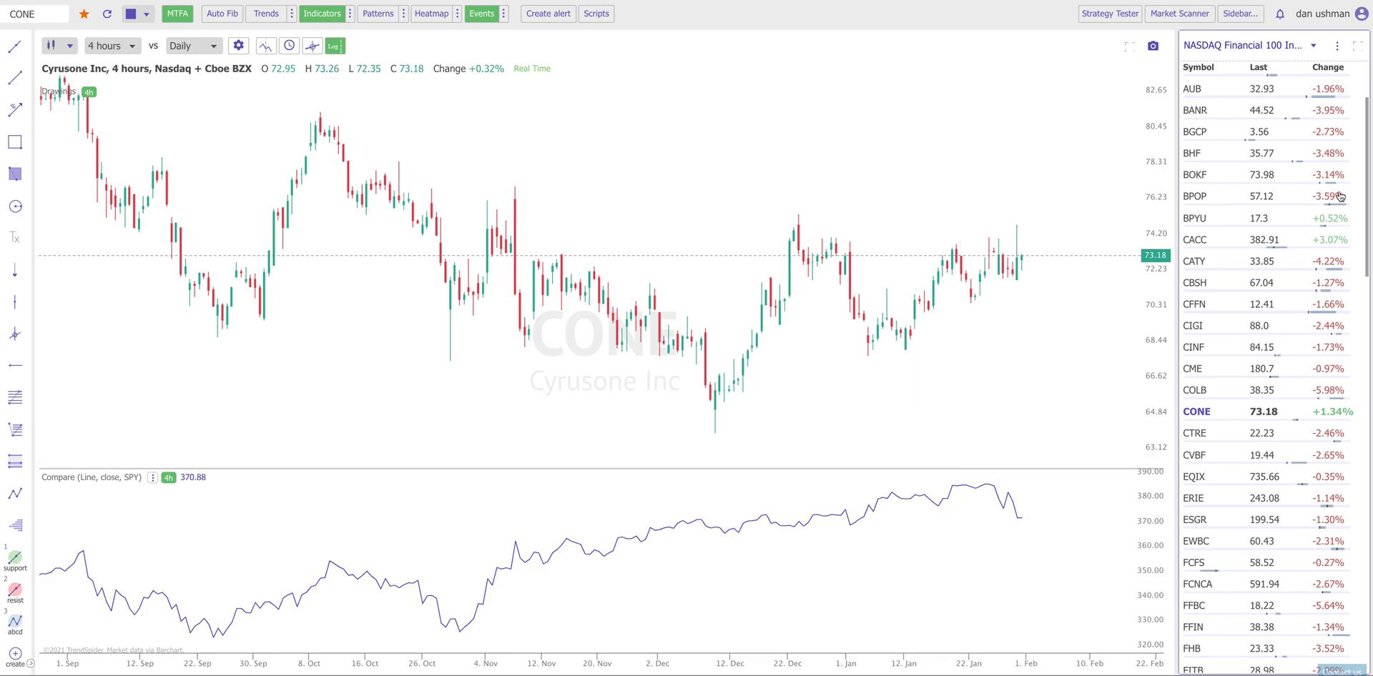
{"action": "left_click", "coordinate": [1344, 67]}
{"action": "scroll", "coordinate": [1302, 178], "scroll_direction": "down", "scroll_amount": 20}
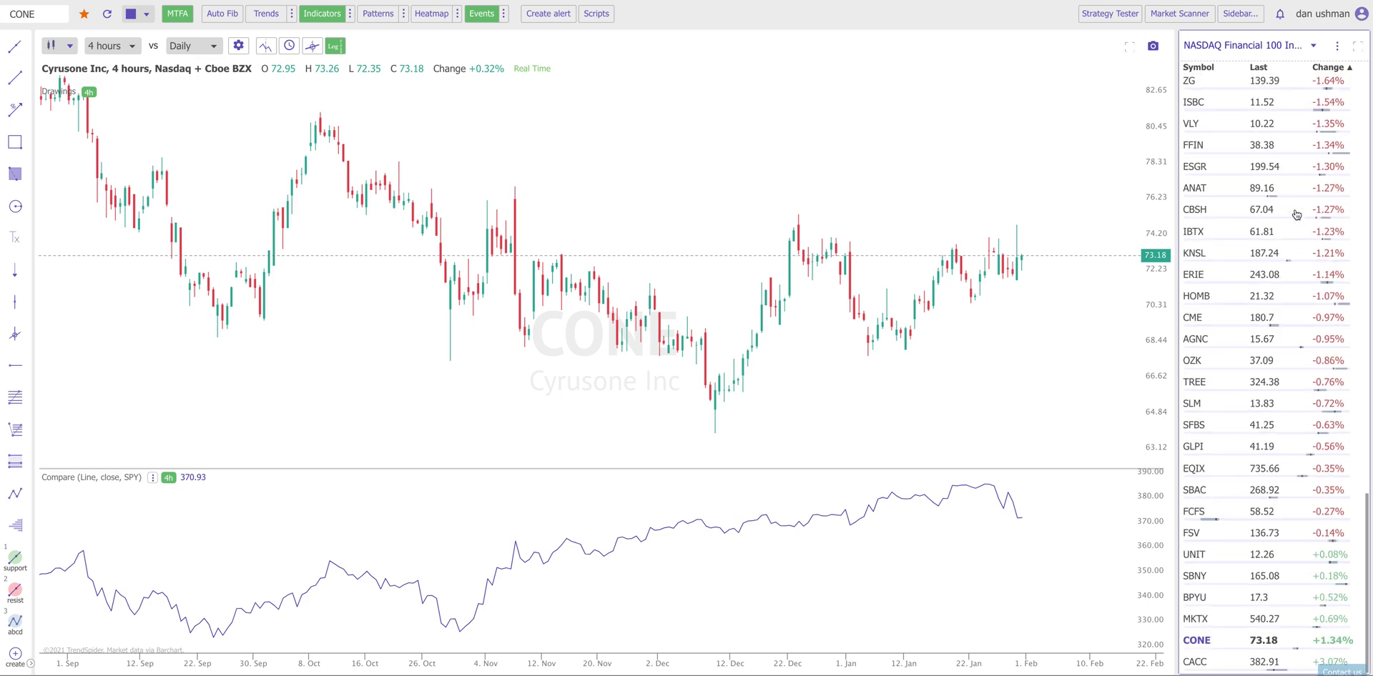
{"action": "left_click", "coordinate": [1197, 662]}
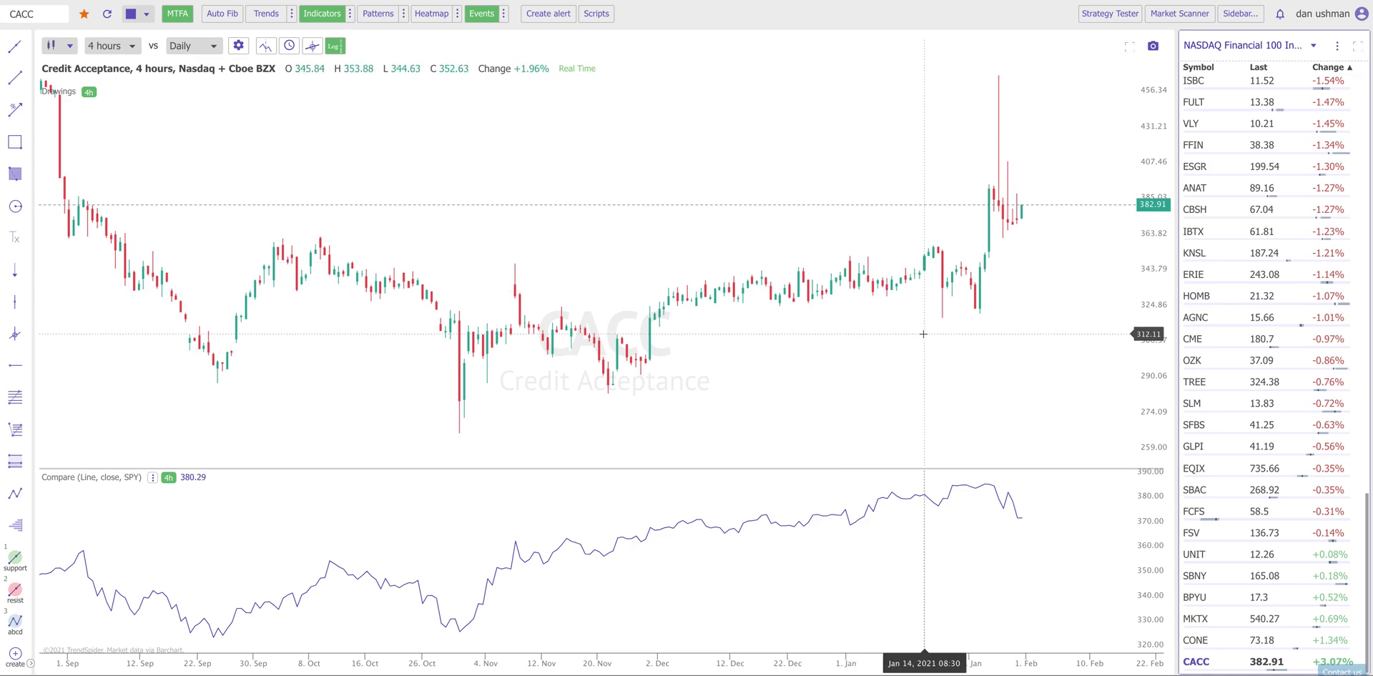
- Load CONE, then Marketaxess Holdings (MKTX), from the watchlist into the chart
{"action": "left_click", "coordinate": [1205, 645]}
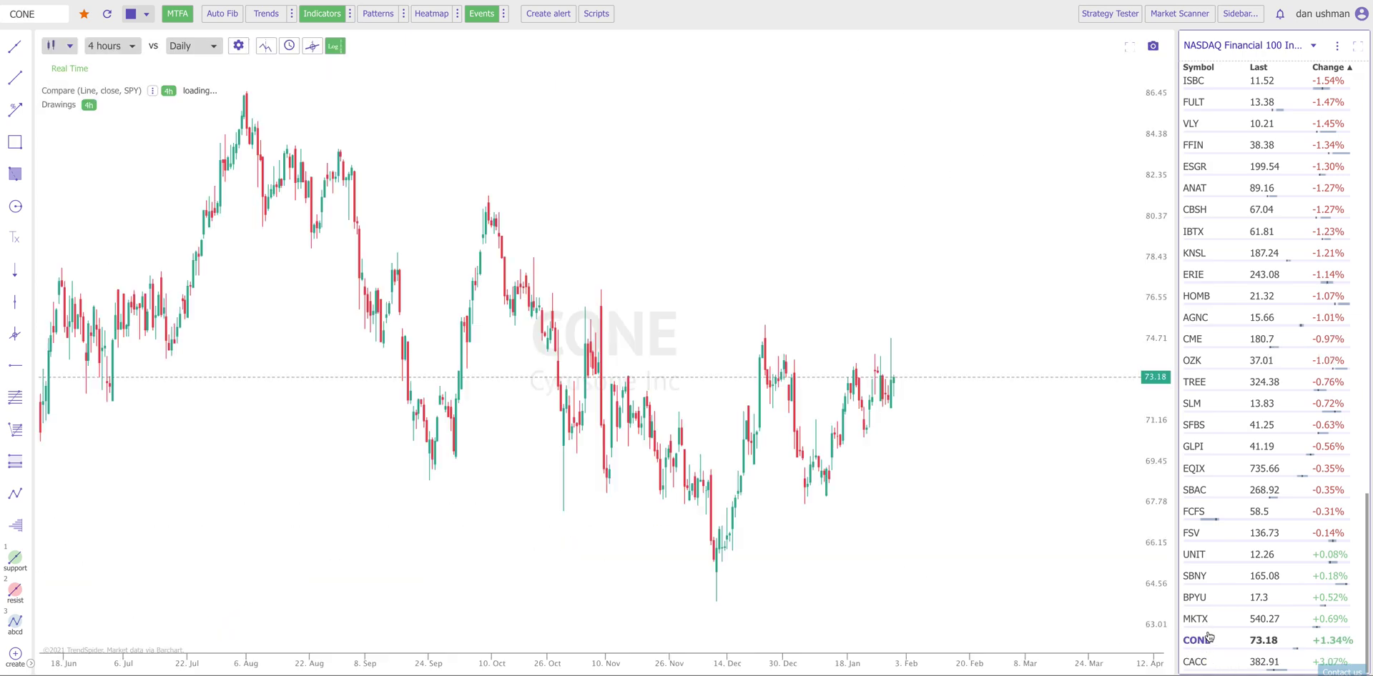
{"action": "left_click", "coordinate": [1195, 619]}
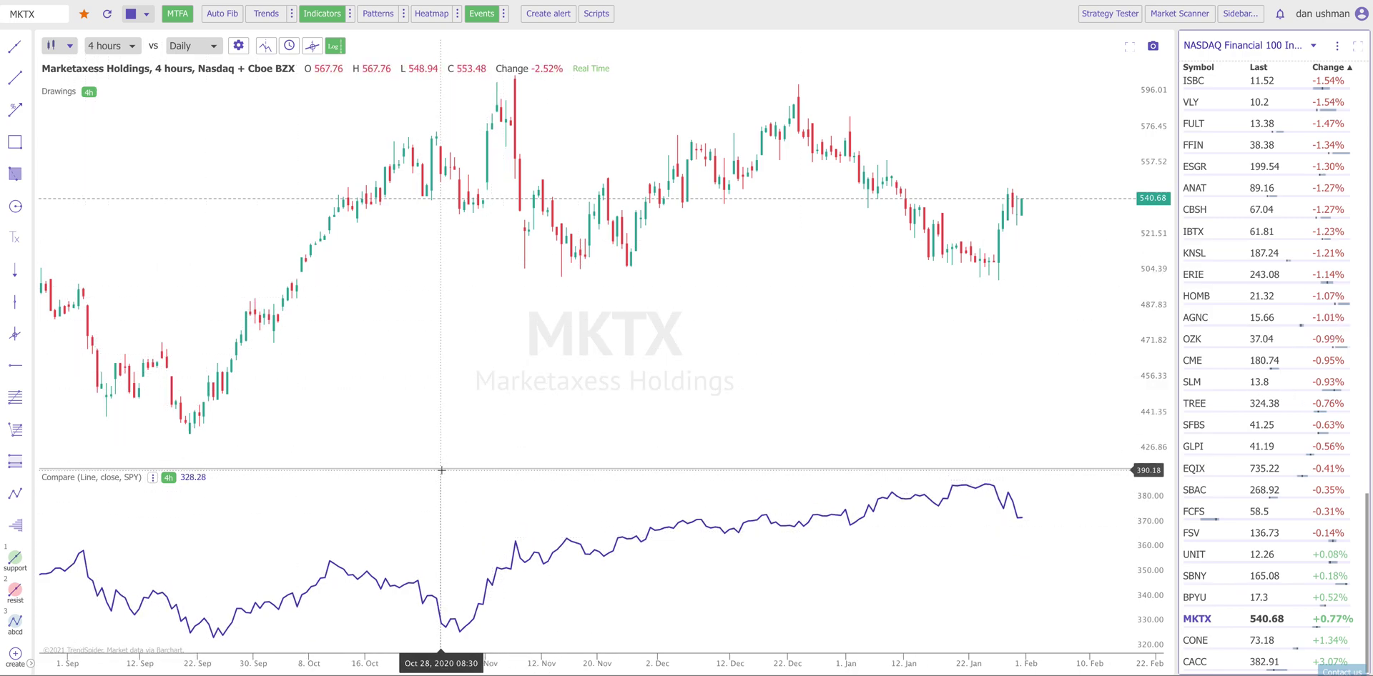
- Switch the SPY Compare pane's chart type to Candles and apply it
{"action": "left_click", "coordinate": [155, 480]}
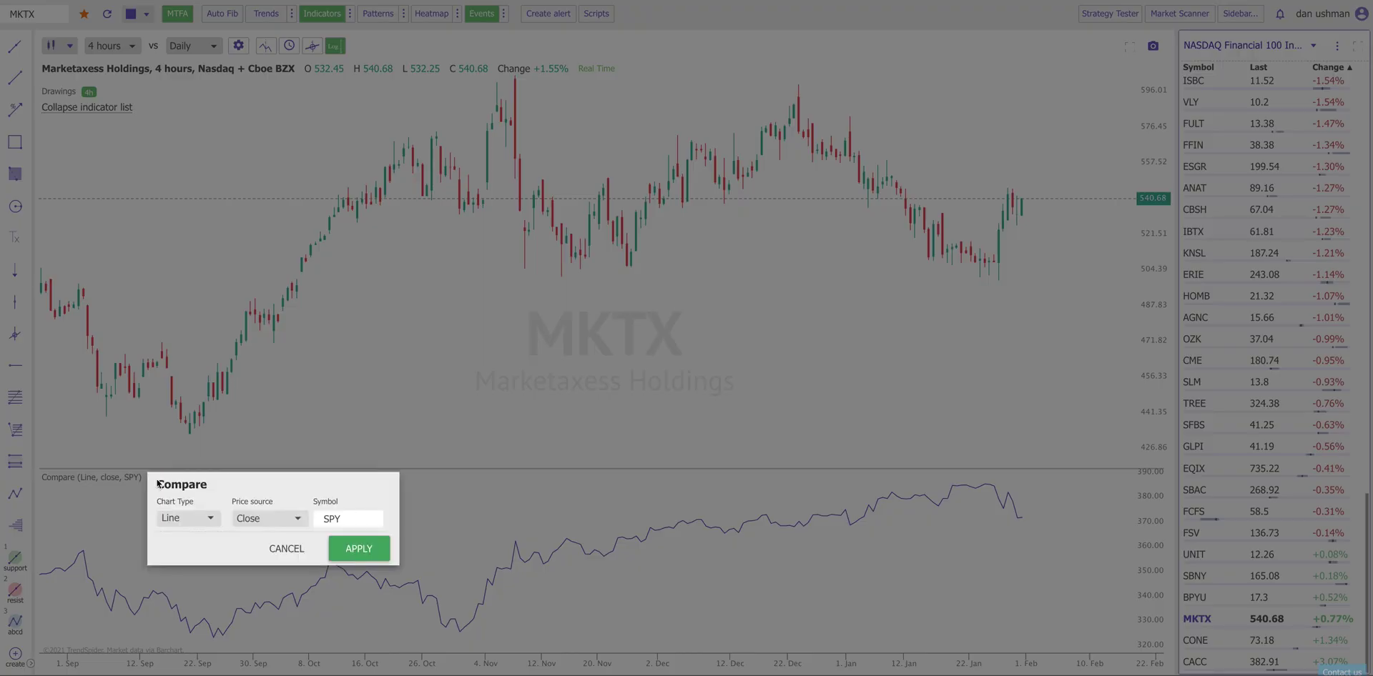
{"action": "left_click", "coordinate": [183, 523]}
{"action": "left_click", "coordinate": [182, 548]}
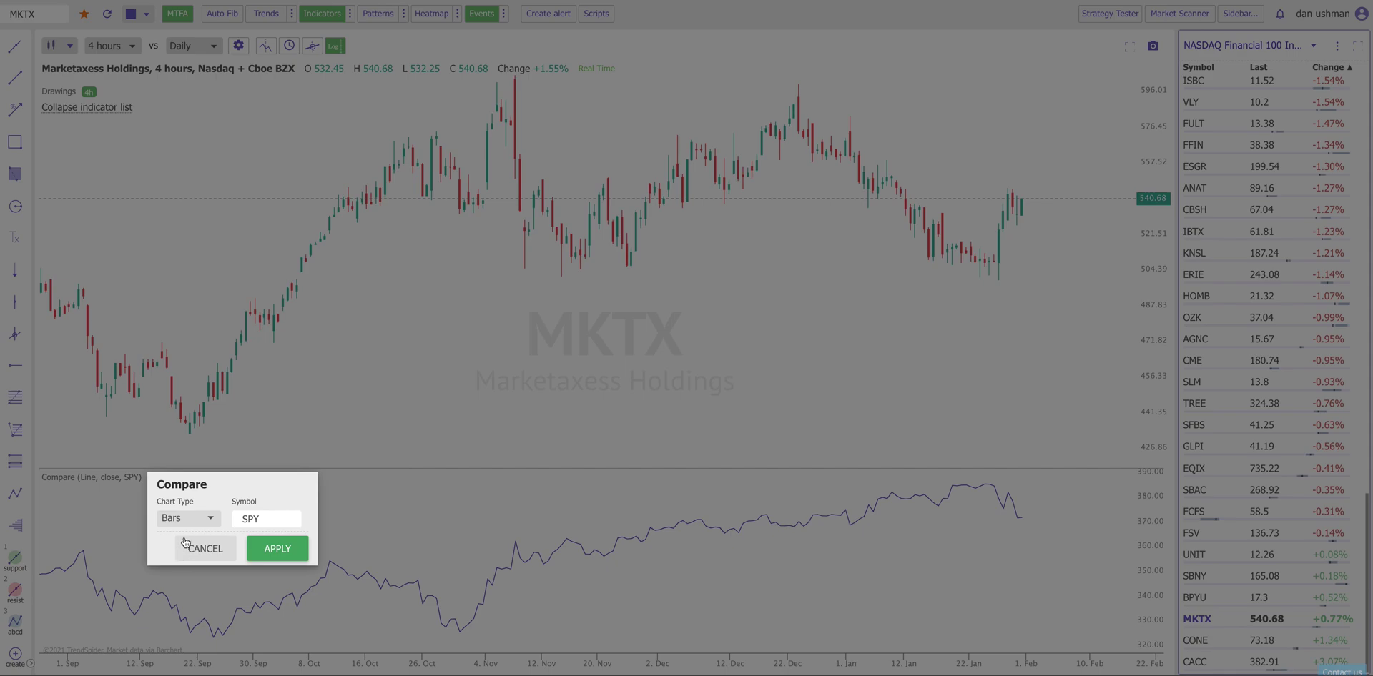
{"action": "left_click", "coordinate": [184, 520]}
{"action": "left_click", "coordinate": [184, 468]}
{"action": "left_click", "coordinate": [278, 550]}
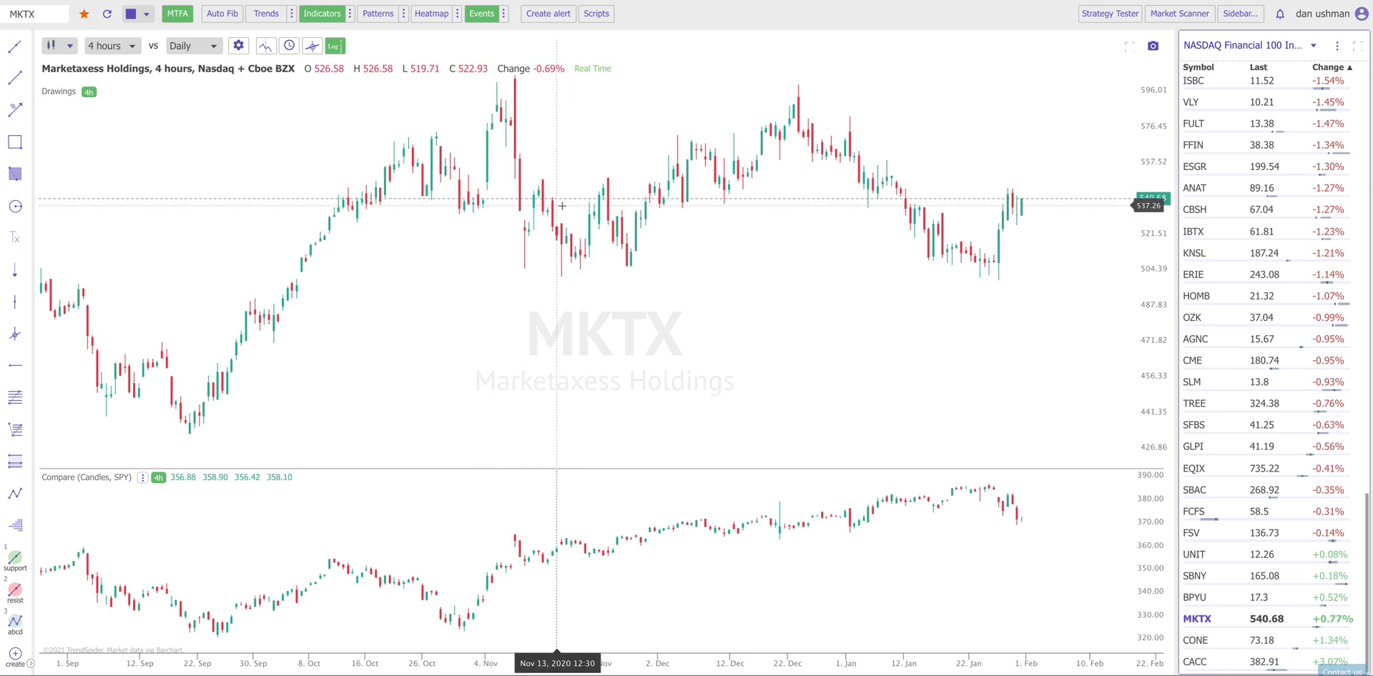
- Change the SPY Compare pane's chart type to Raindrop and apply it
{"action": "left_click", "coordinate": [155, 482]}
{"action": "left_click", "coordinate": [167, 518]}
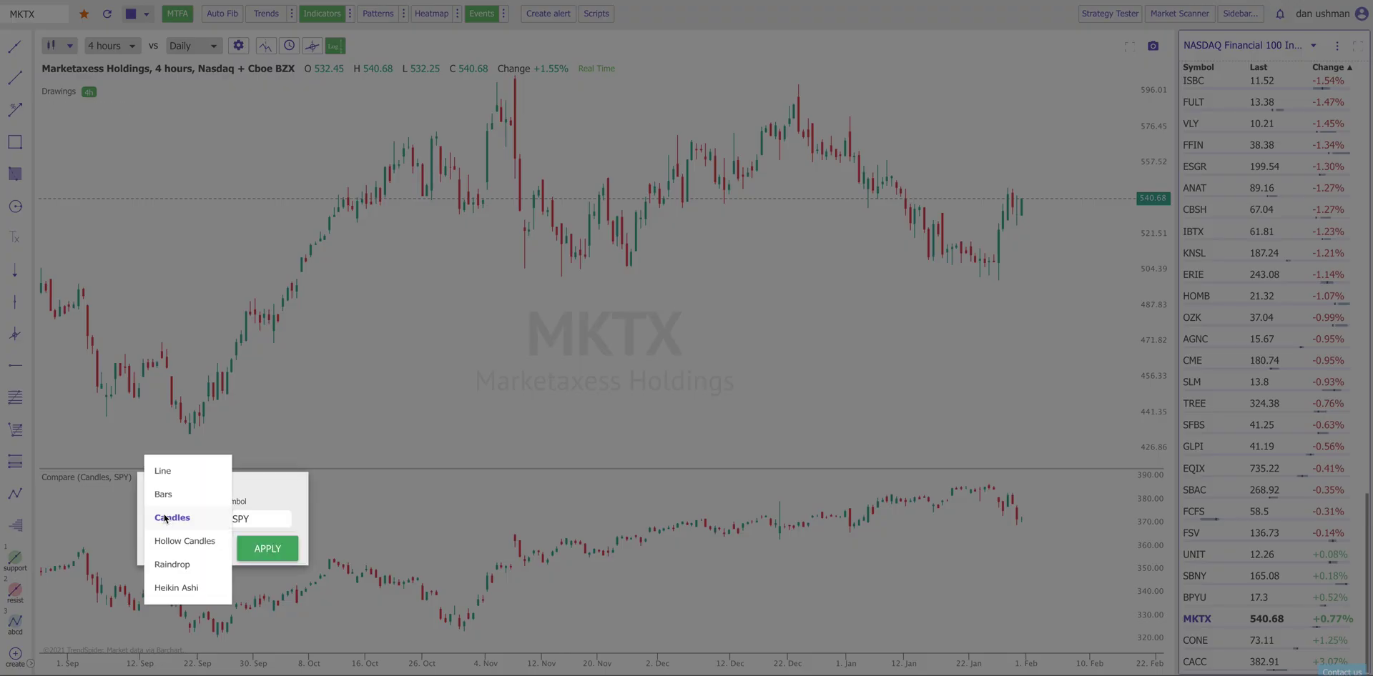
{"action": "left_click", "coordinate": [174, 575]}
{"action": "left_click", "coordinate": [298, 552]}
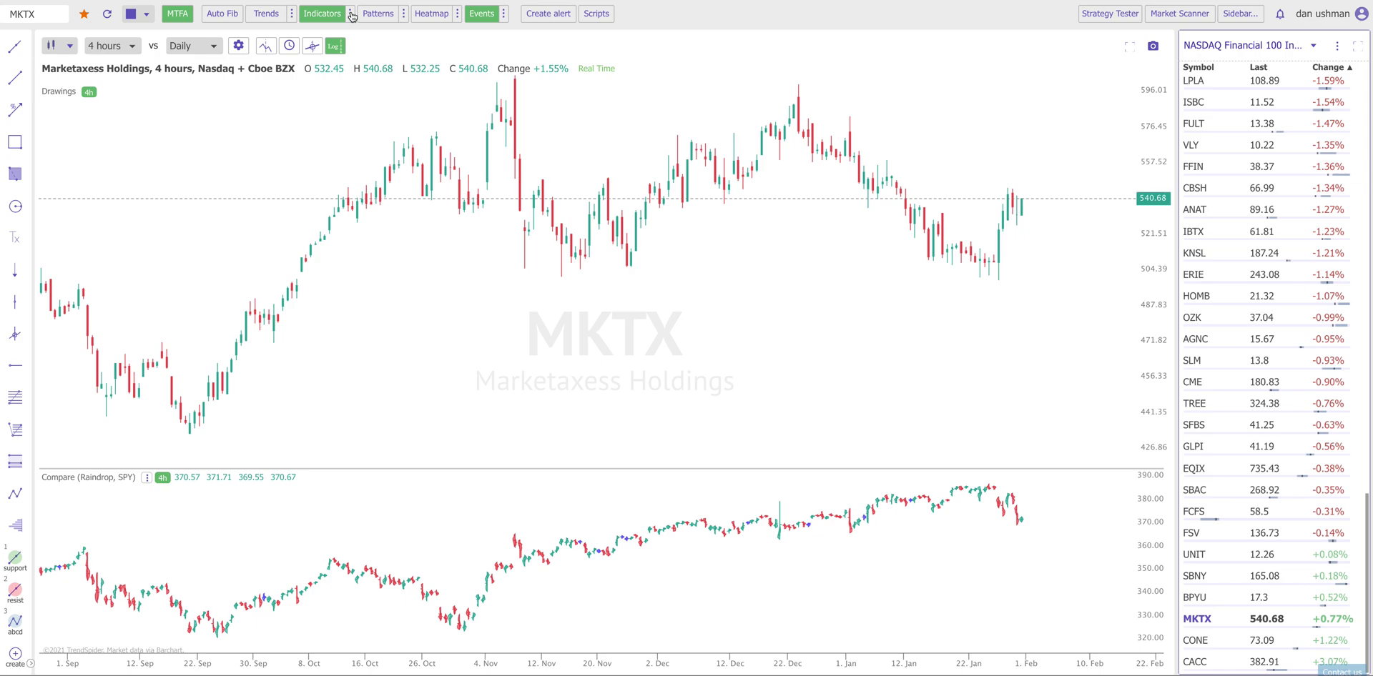
- Remove the Compare indicator and add a Relative Strength Index with symbol SPY
{"action": "left_click", "coordinate": [351, 14]}
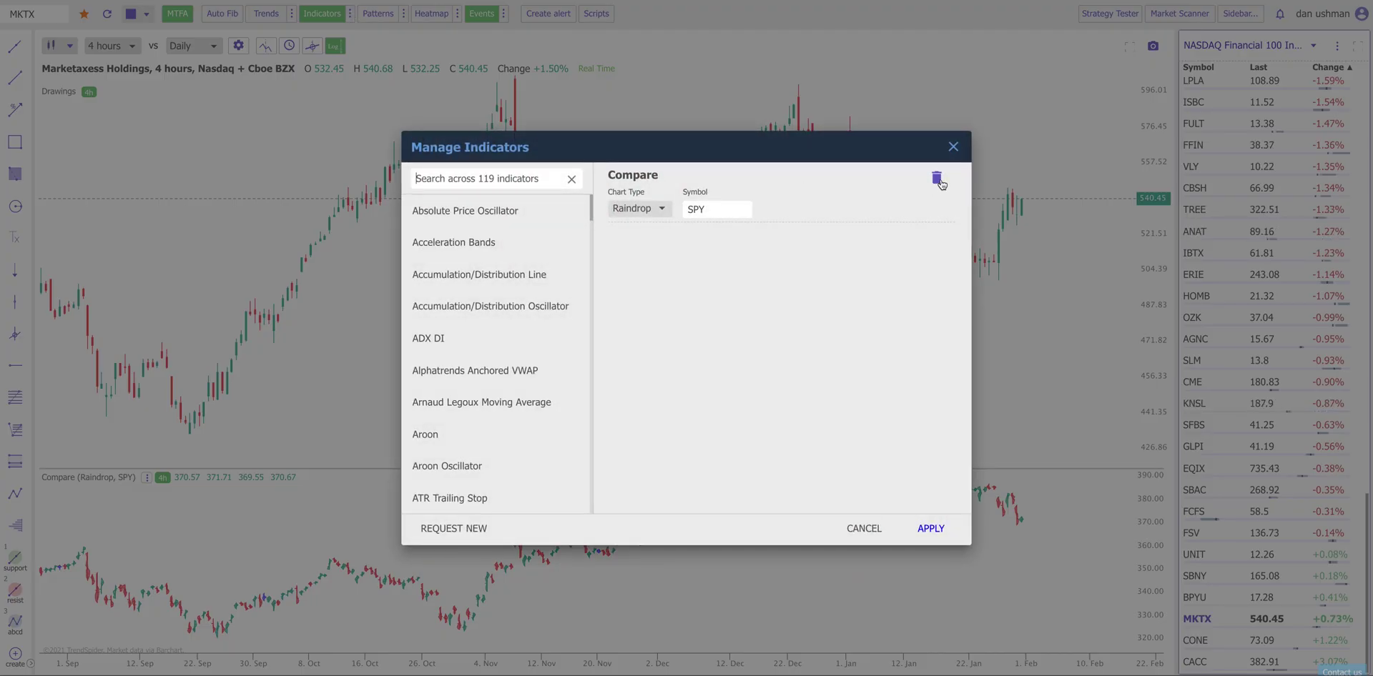
{"action": "left_click", "coordinate": [935, 176]}
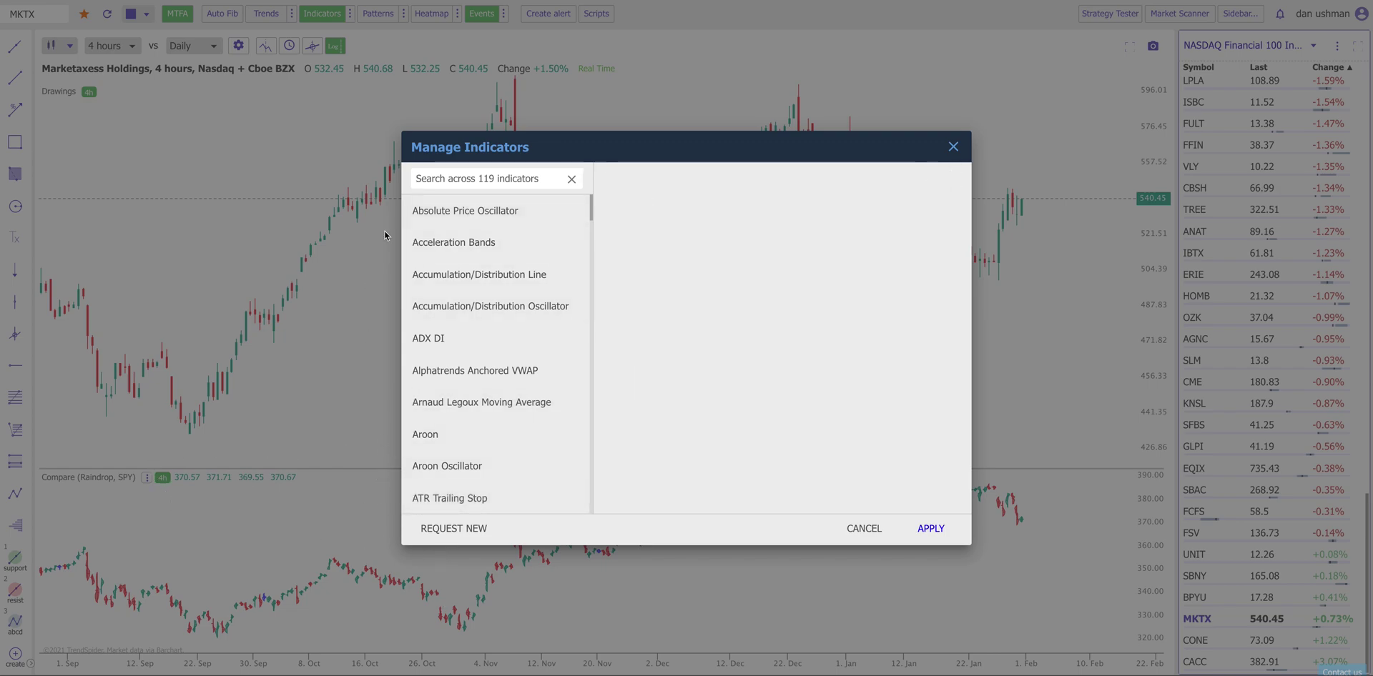
{"action": "type", "text": "rsi"}
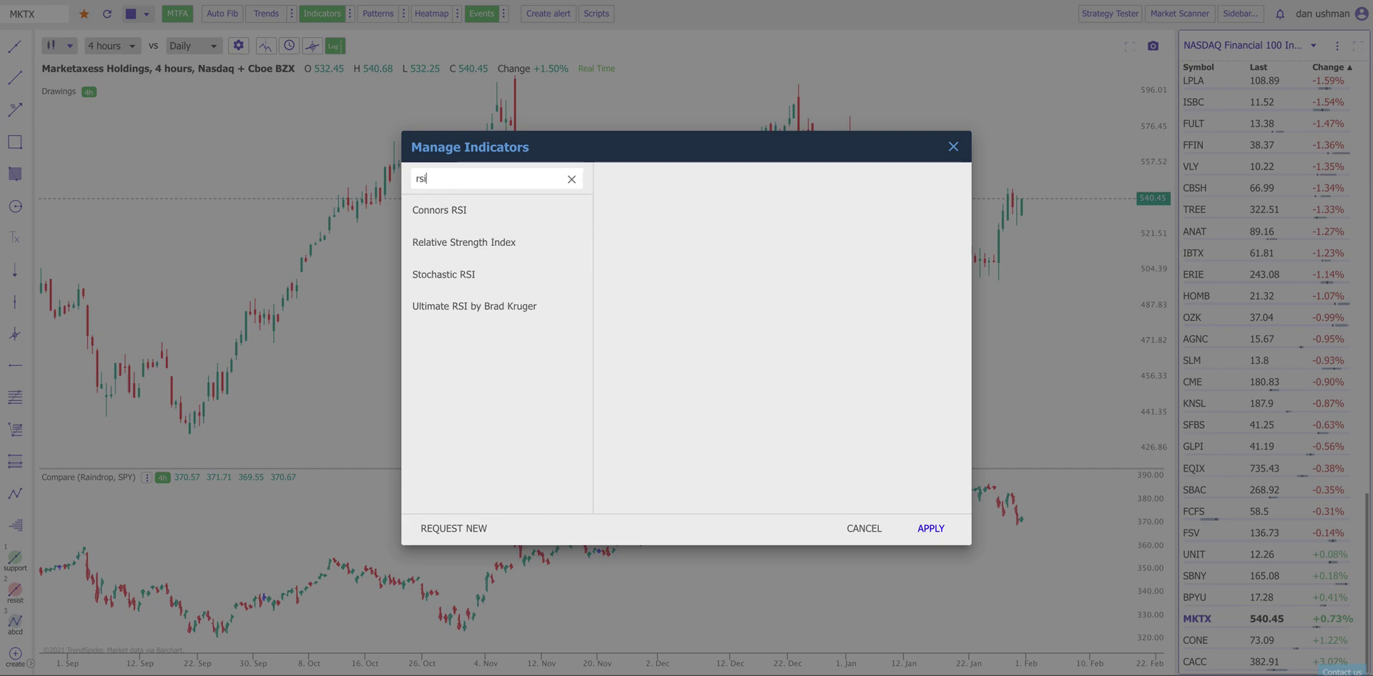
{"action": "left_click", "coordinate": [444, 242]}
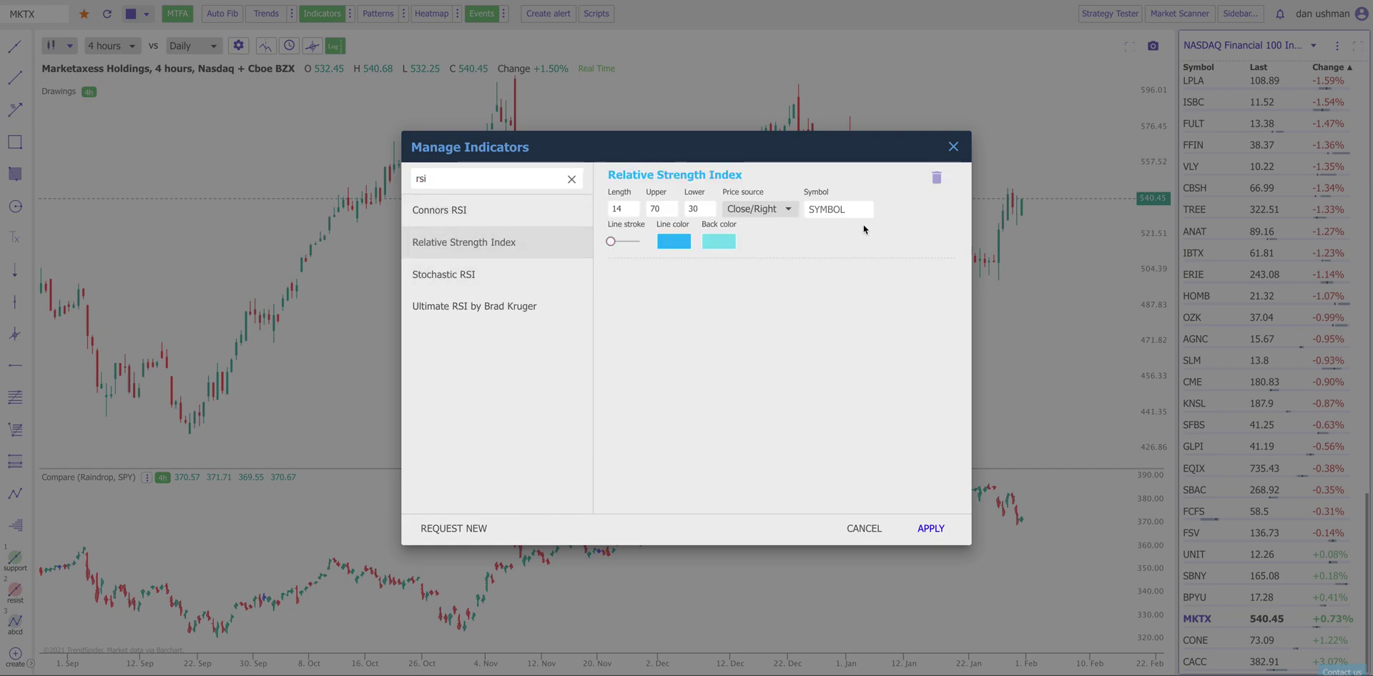
{"action": "left_click", "coordinate": [833, 208]}
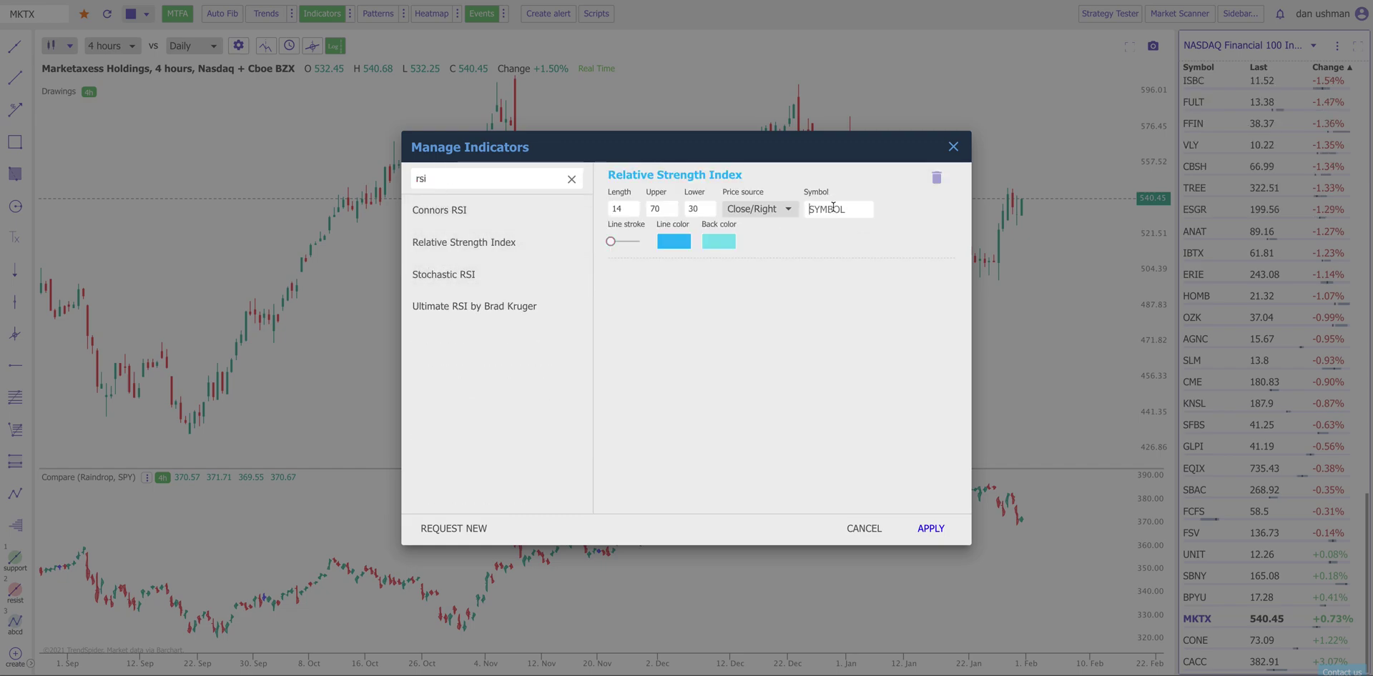
{"action": "type", "text": "SPY"}
{"action": "left_click", "coordinate": [888, 246]}
- Add a new Compare indicator against SPY and apply both indicators to the chart
{"action": "double_click", "coordinate": [488, 176]}
{"action": "type", "text": "co"}
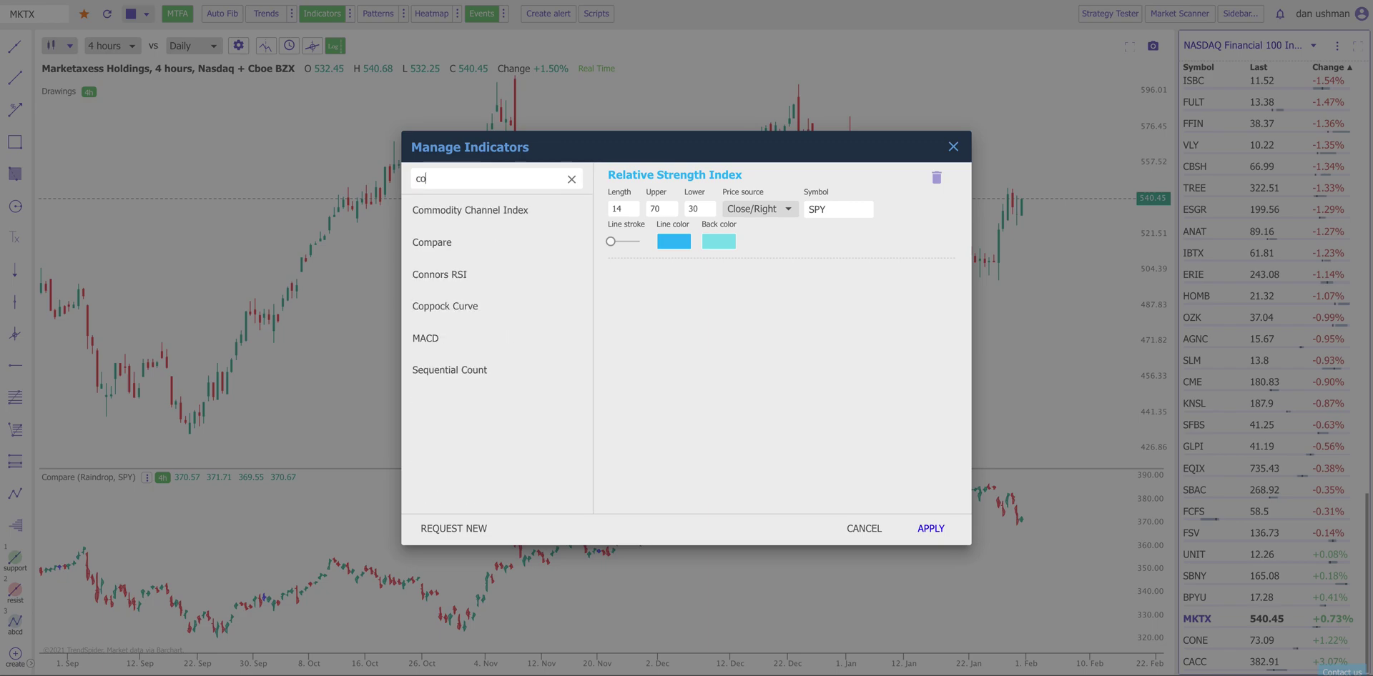
{"action": "left_click", "coordinate": [432, 242]}
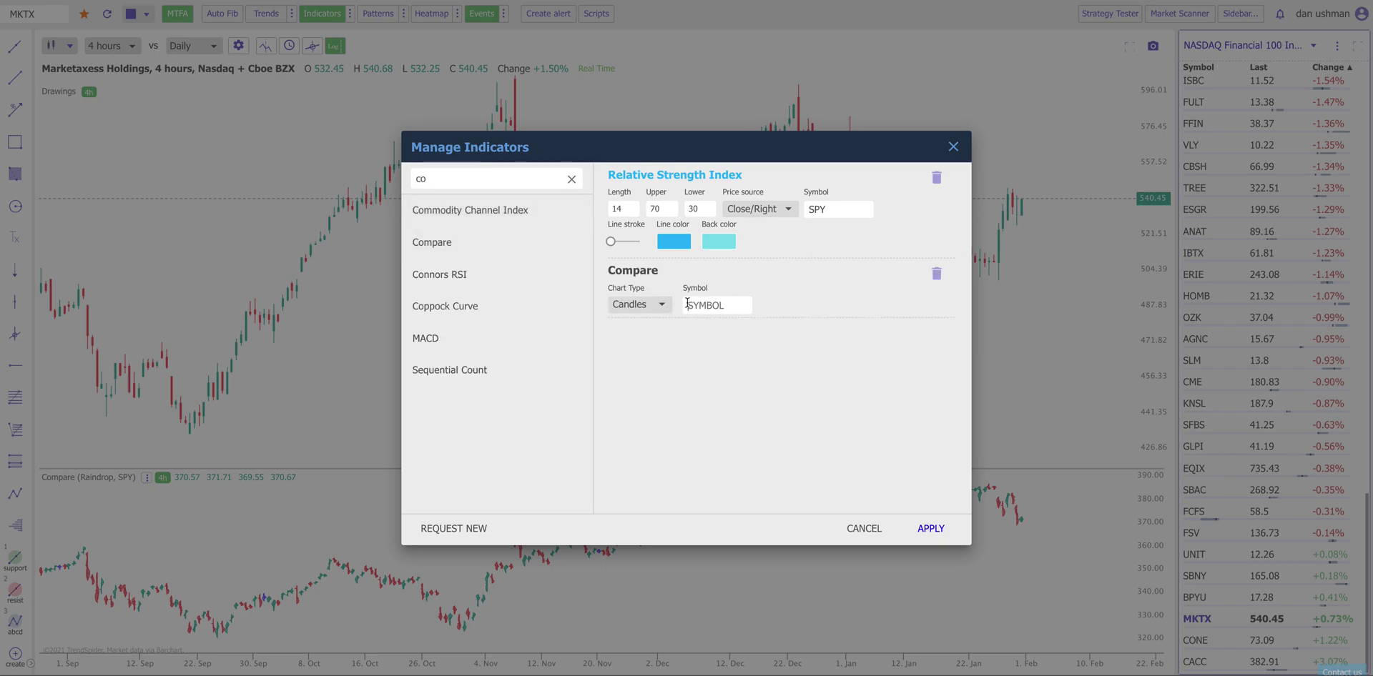
{"action": "left_click", "coordinate": [687, 303]}
{"action": "type", "text": "SPY"}
{"action": "key", "text": "Return"}
{"action": "left_click", "coordinate": [930, 529]}
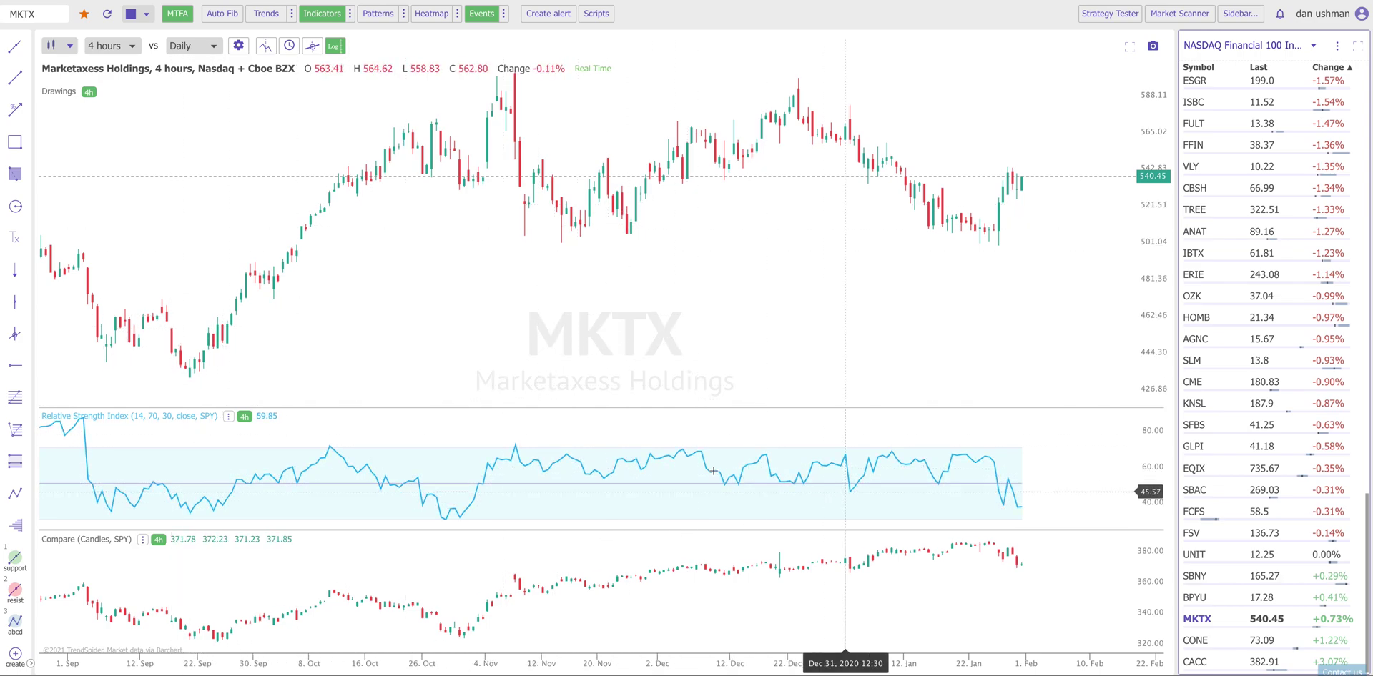
- Remove the Compare indicator and add a second Relative Strength Index on MKTX's own closes
{"action": "left_click", "coordinate": [345, 14]}
{"action": "left_click", "coordinate": [936, 276]}
{"action": "left_click", "coordinate": [432, 177]}
{"action": "type", "text": "rsi"}
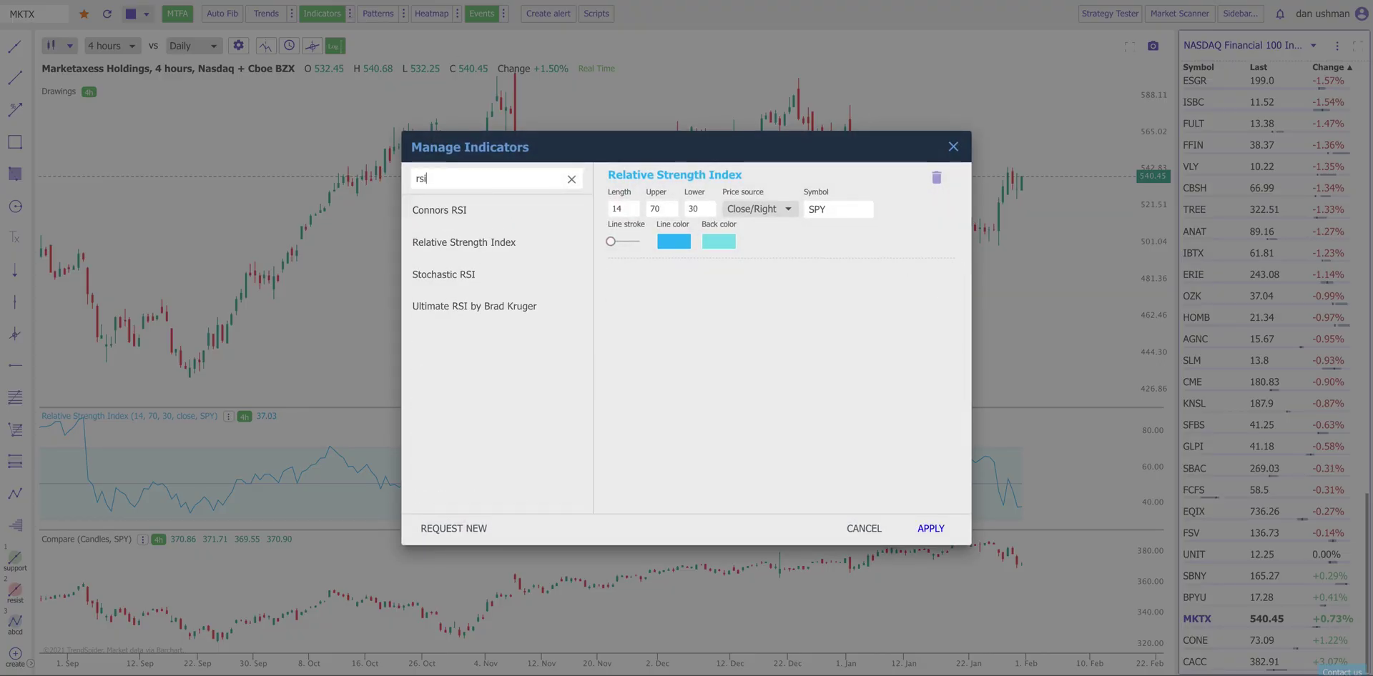
{"action": "left_click", "coordinate": [493, 242]}
{"action": "left_click", "coordinate": [927, 529]}
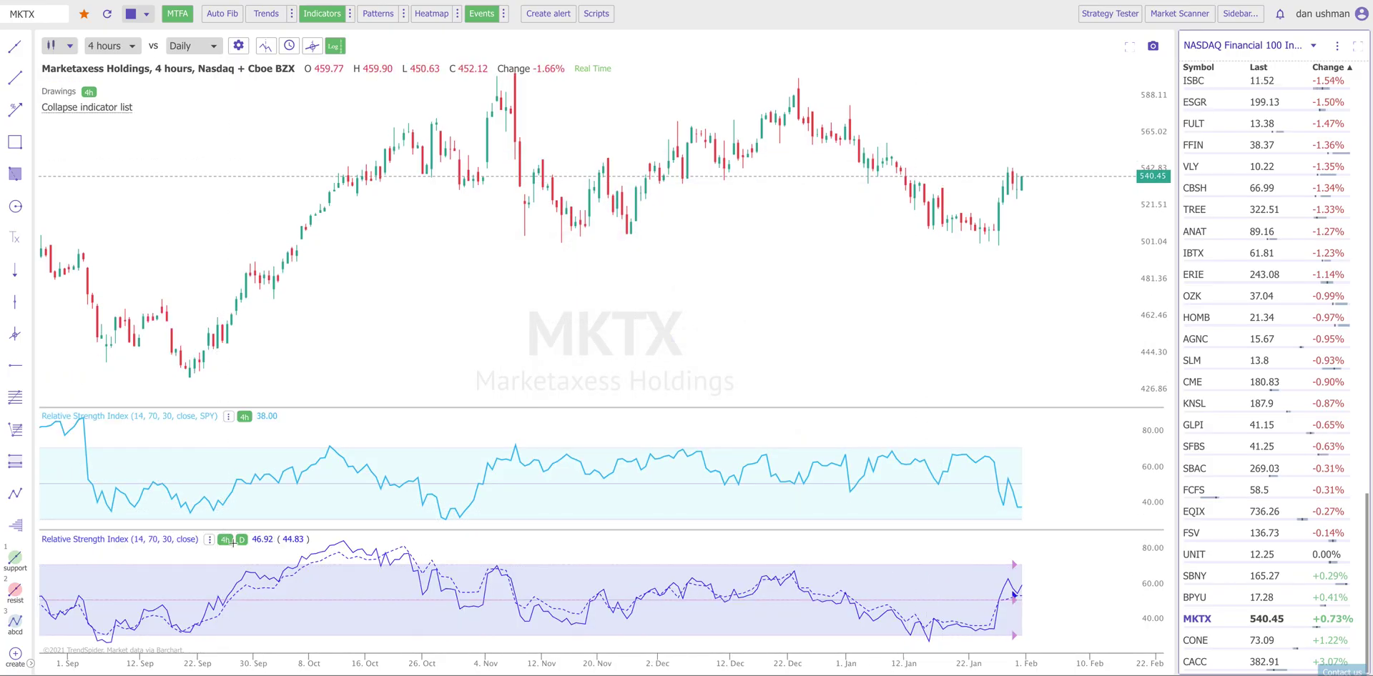
- Toggle the MKTX RSI's 4h badge and restore the RSI to its own pane
{"action": "left_click", "coordinate": [226, 540]}
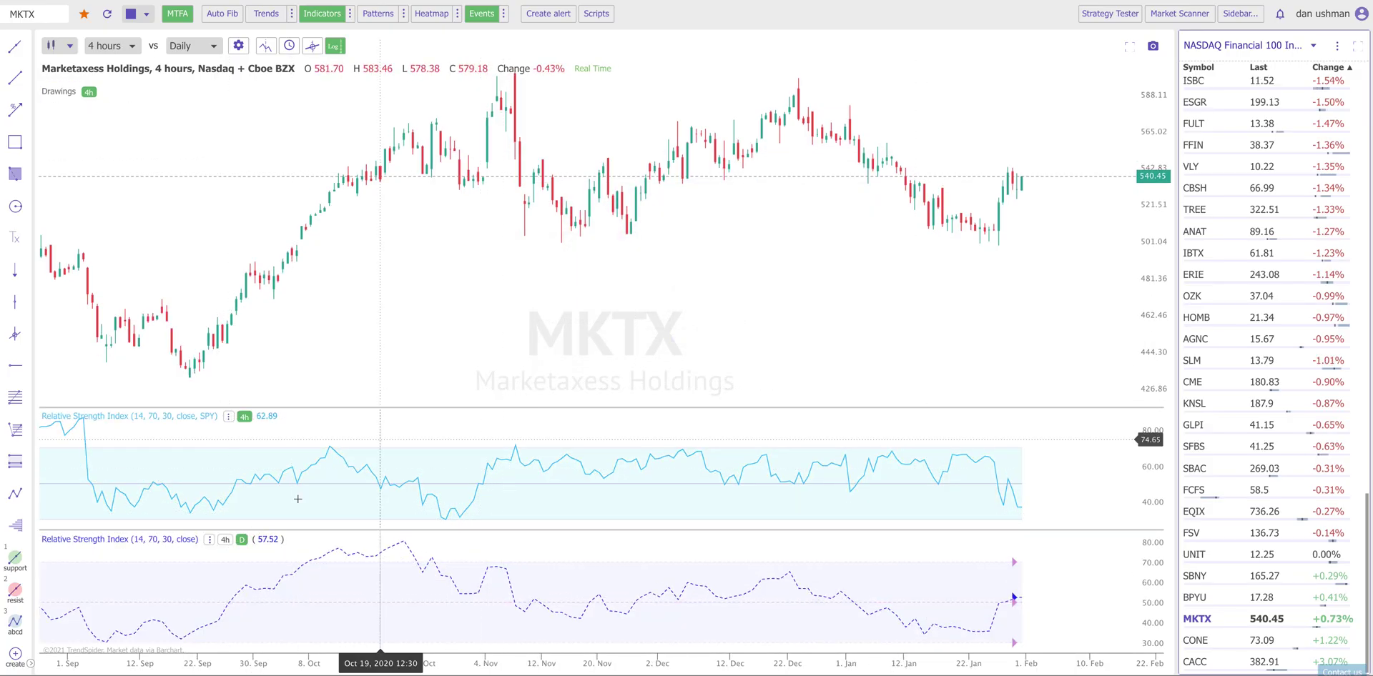
{"action": "left_click_drag", "start_coordinate": [114, 539], "coordinate": [199, 62]}
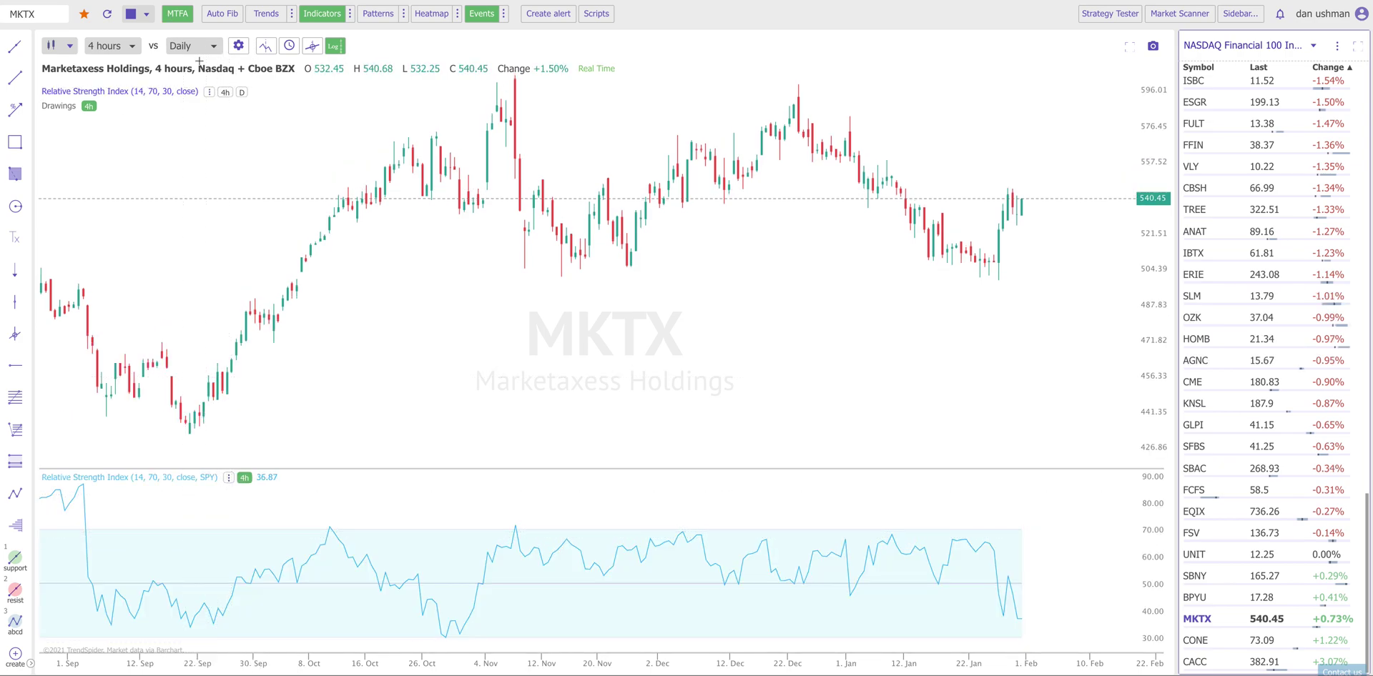
{"action": "left_click", "coordinate": [225, 91]}
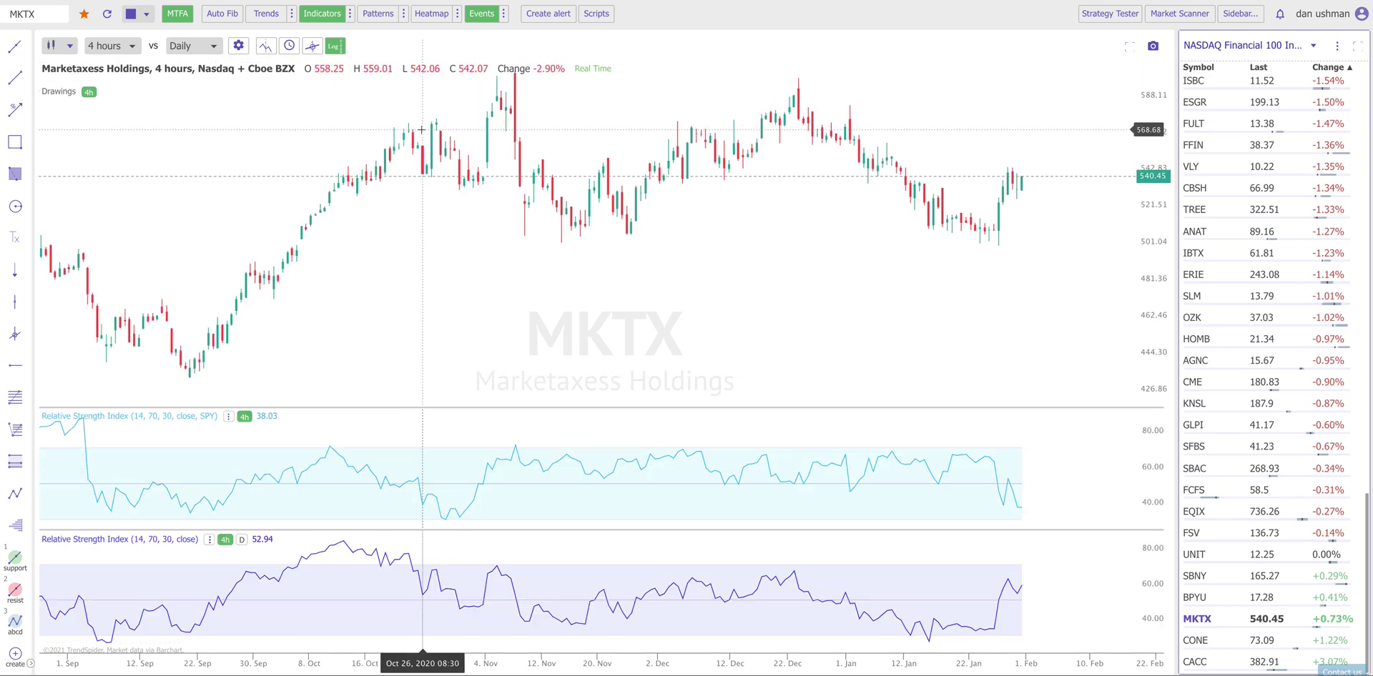